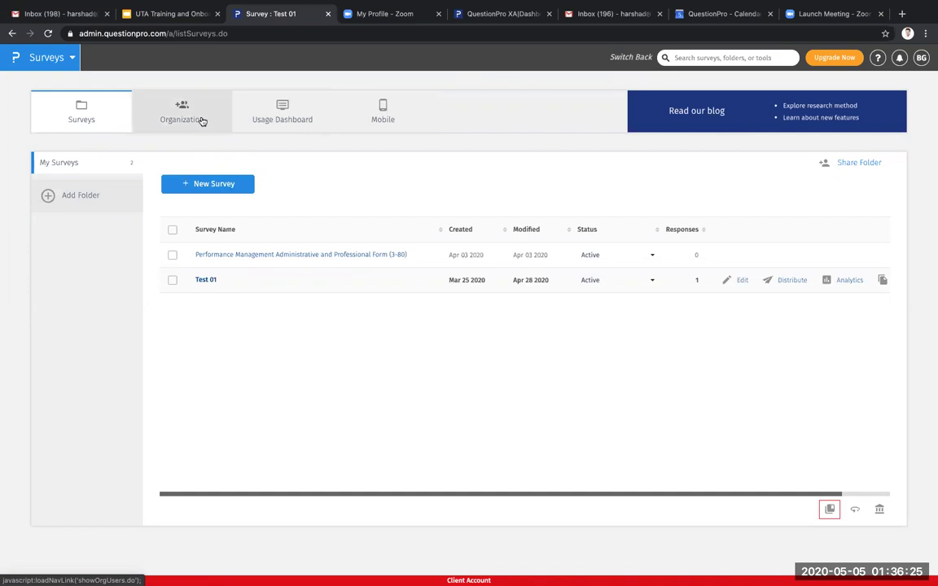
- Open the account's organization administration and view its users and teams
left_click(921, 57)
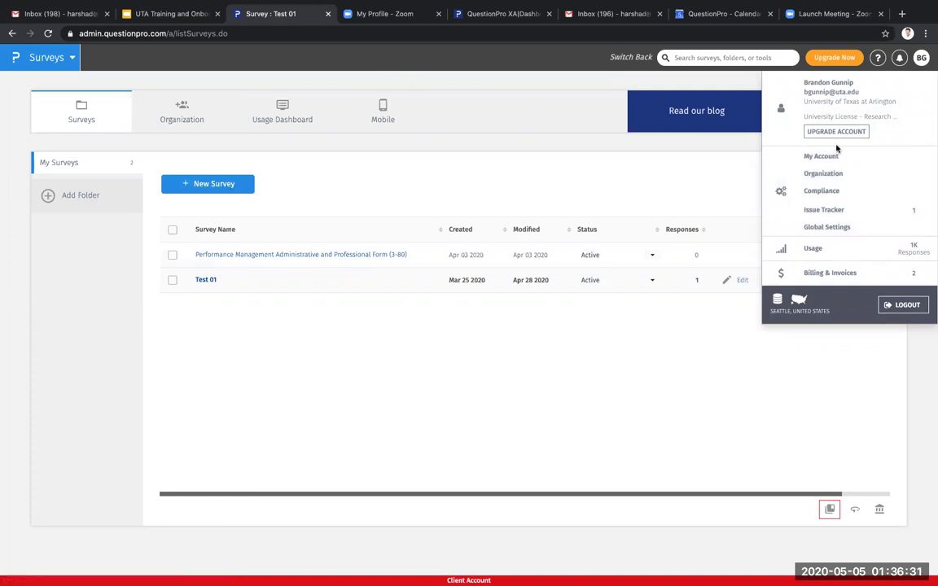
left_click(825, 175)
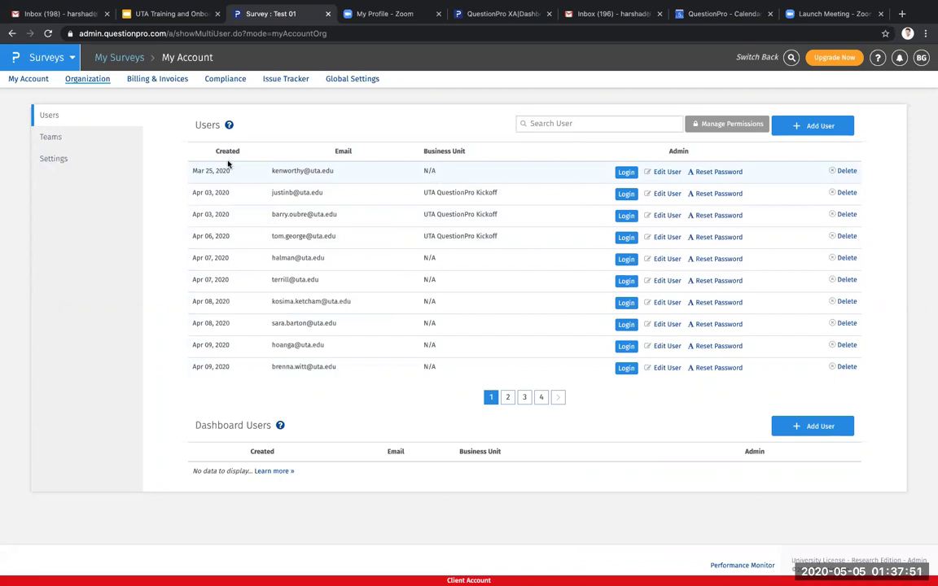
left_click(54, 144)
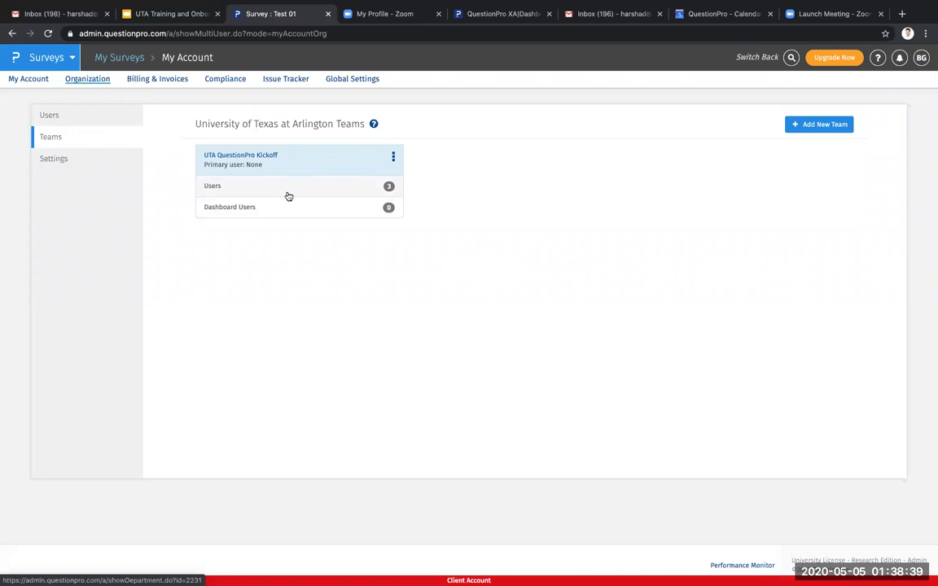
- Return to the organization's users, view the business unit options for the first listed user, and close the details without saving
left_click(78, 118)
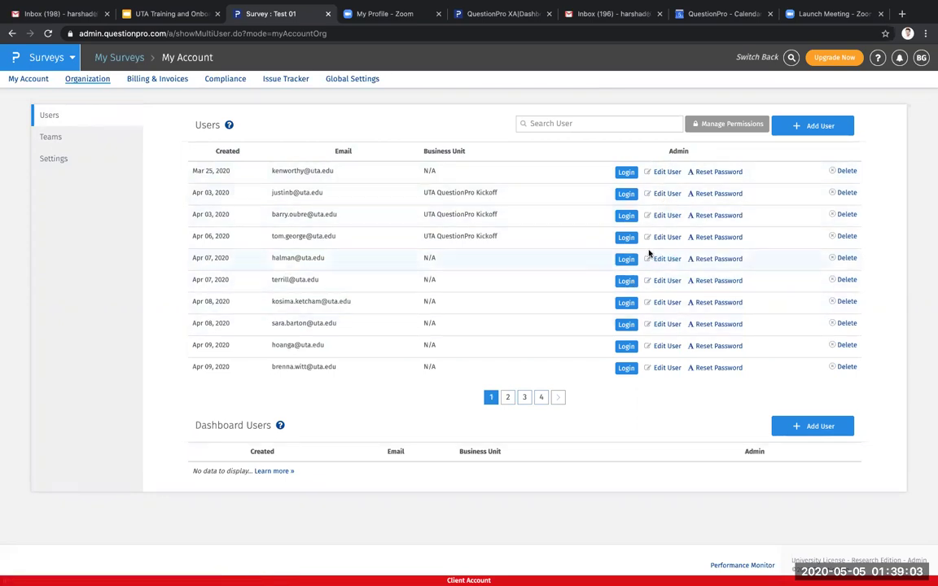
left_click(660, 173)
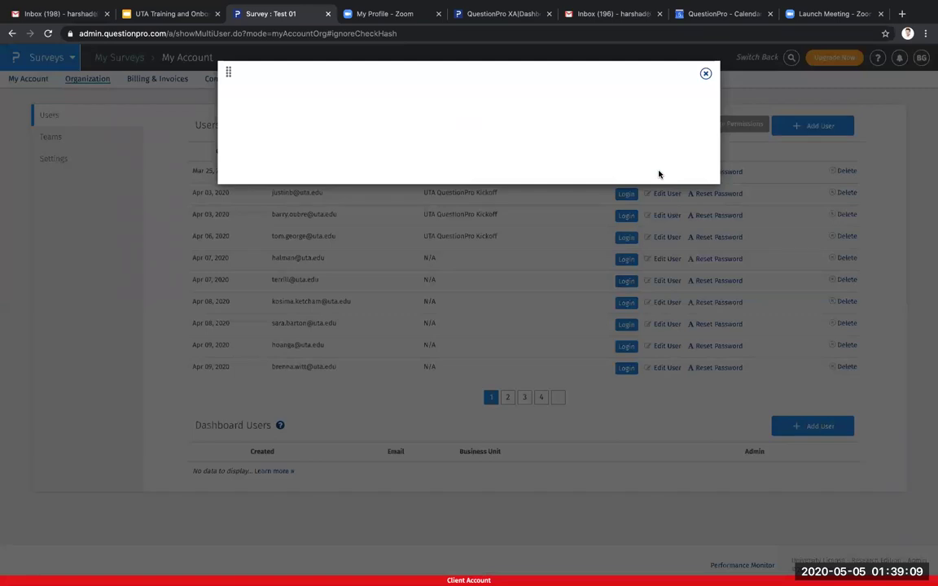
left_click(404, 124)
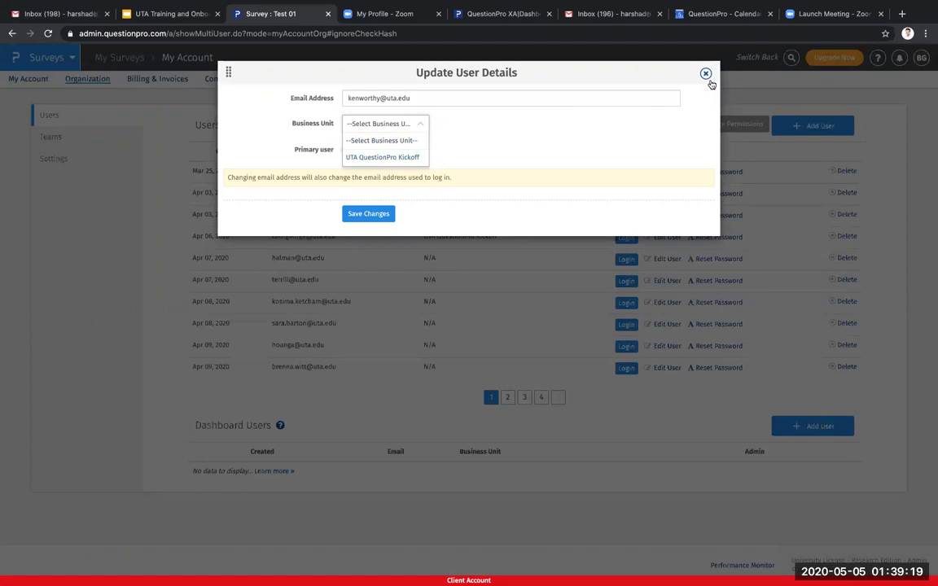
left_click(705, 74)
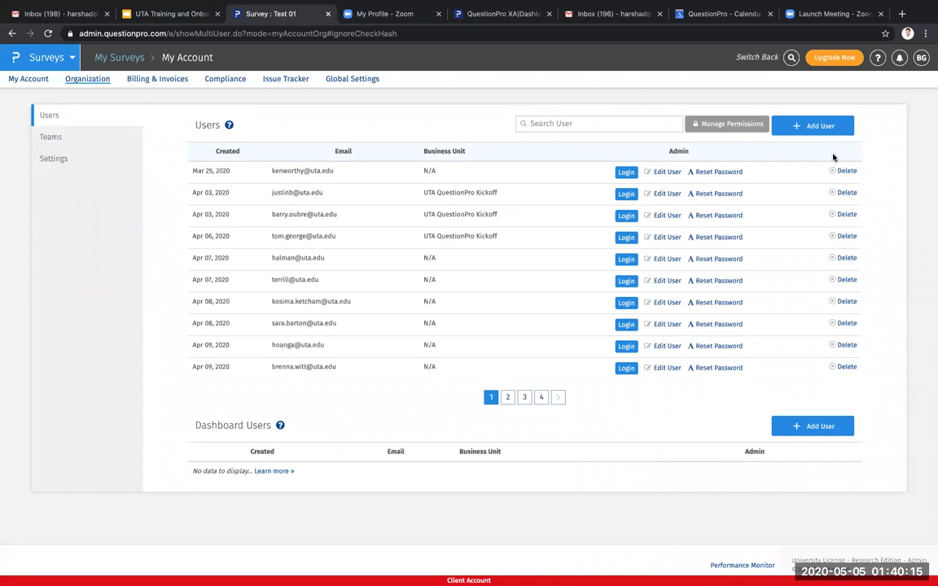
- View the Add User dialog for regular users and close it without adding anyone
left_click(846, 127)
left_click(811, 133)
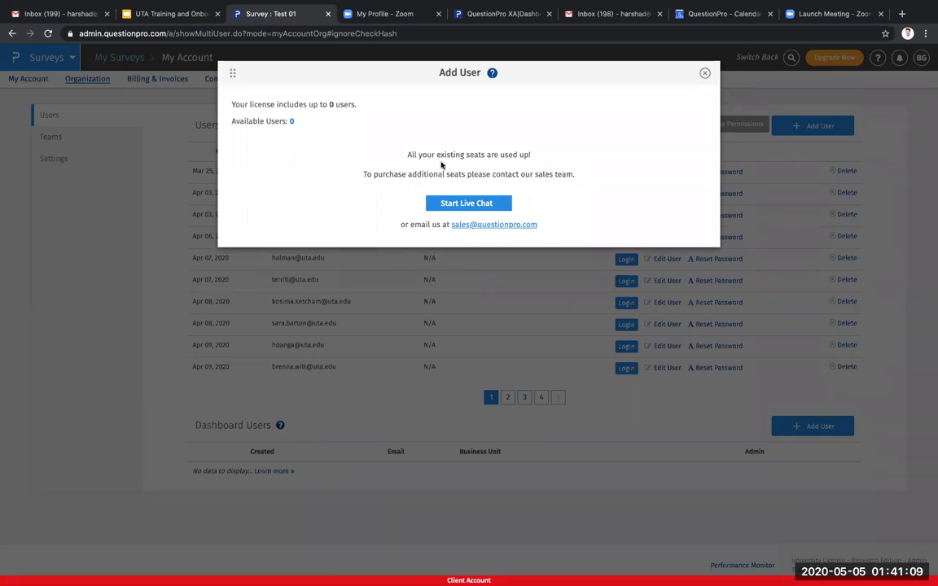
left_click(704, 72)
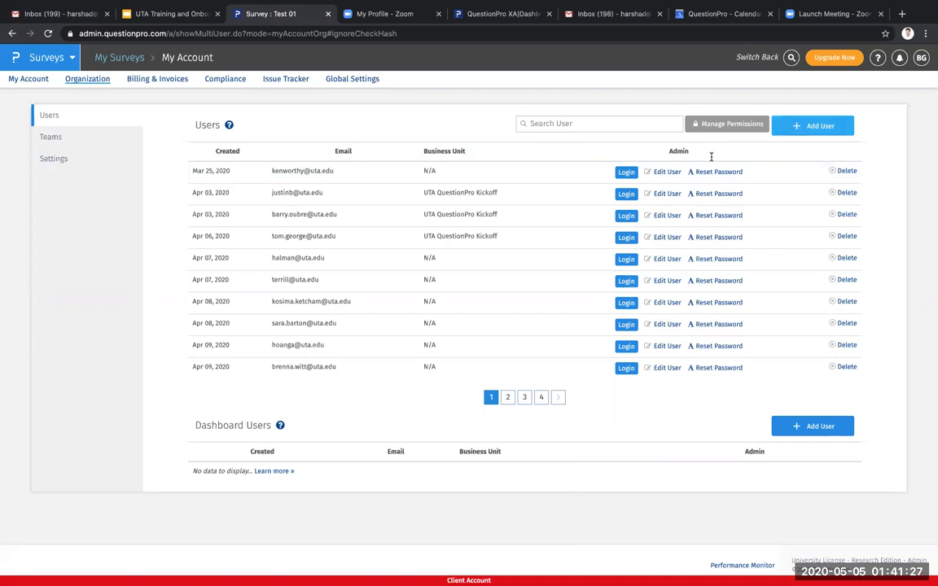
left_click(815, 128)
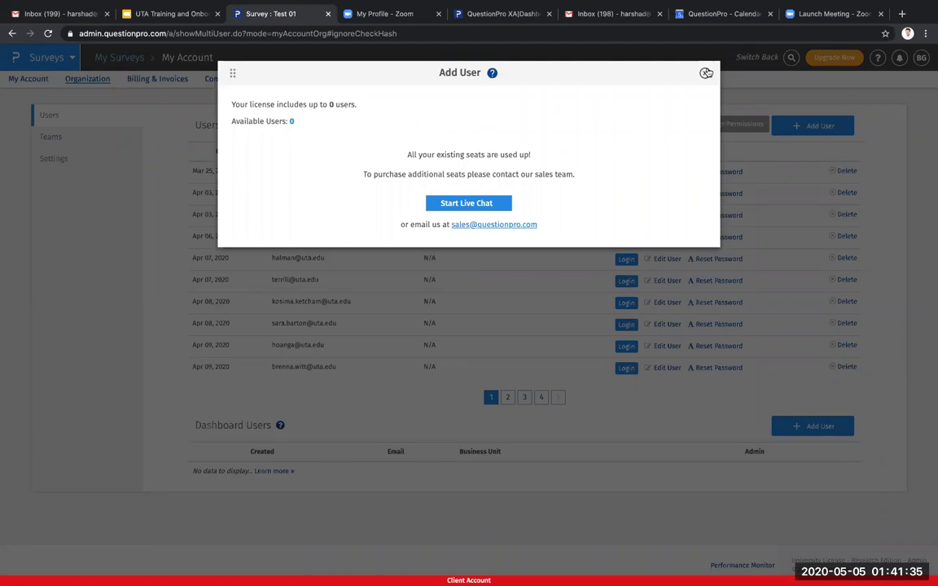
left_click(706, 74)
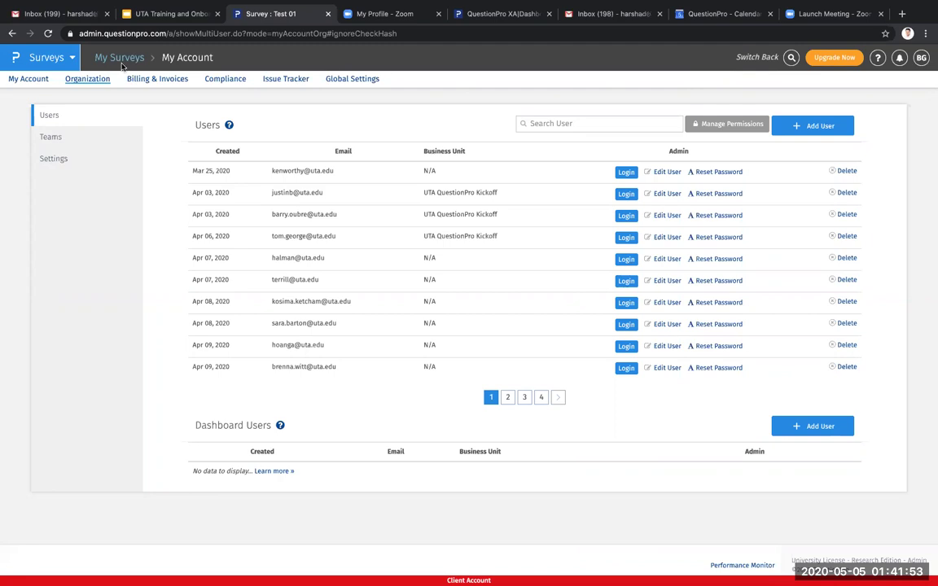
- Turn on Welcome Email in the organization settings, examine its template, and switch it back off
left_click(36, 80)
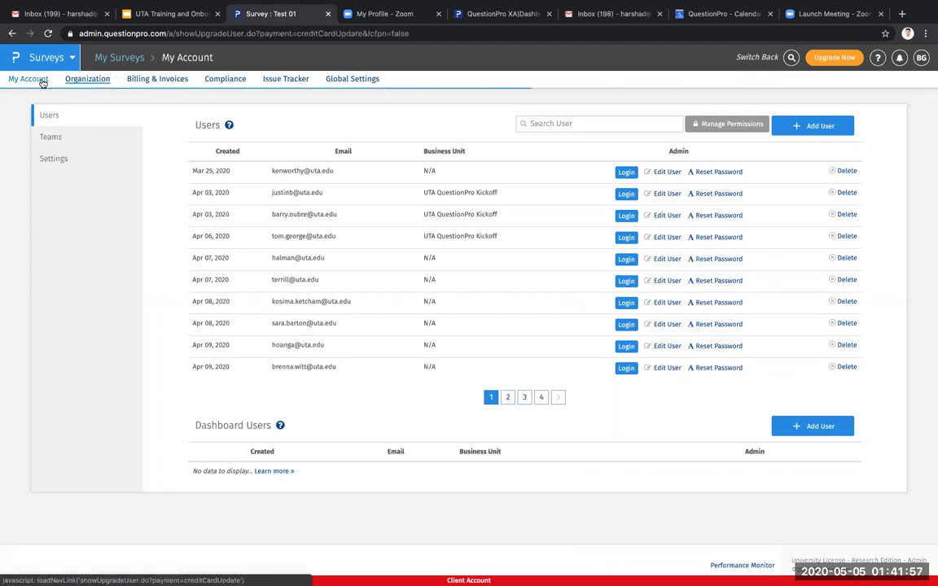
left_click(85, 78)
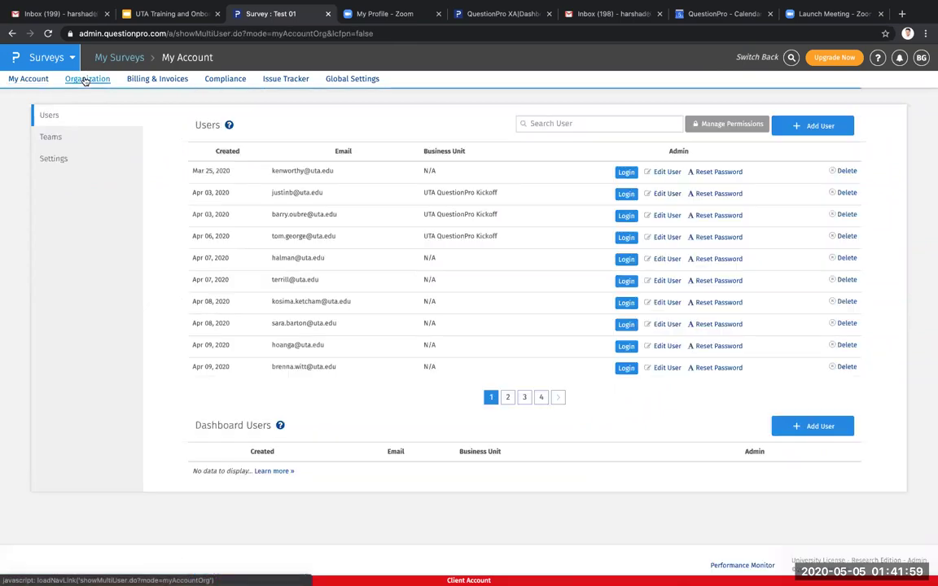
left_click(61, 157)
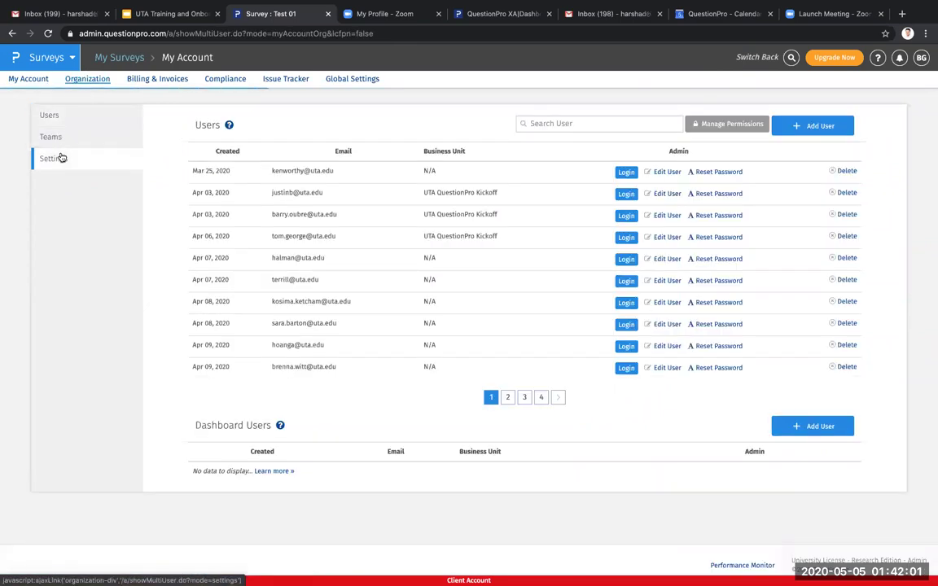
left_click(259, 367)
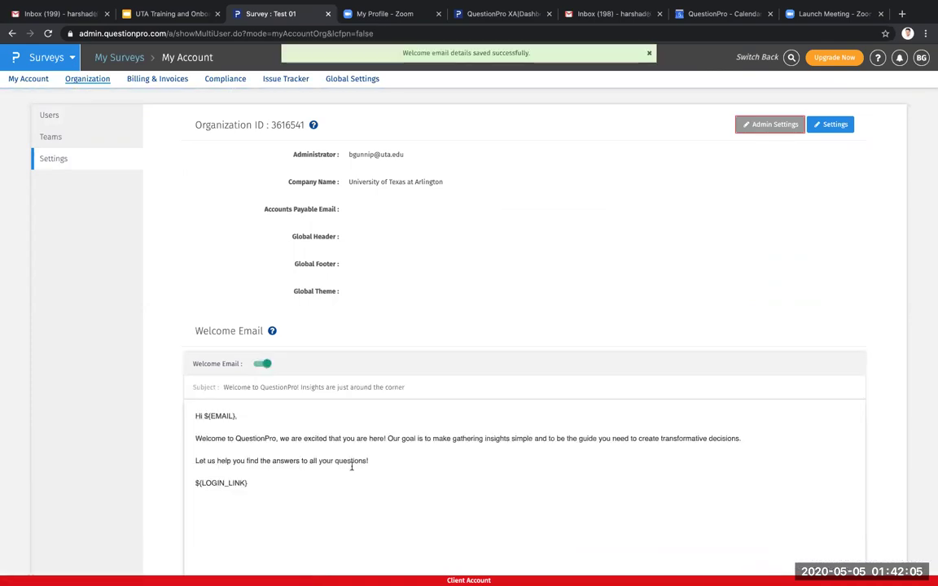
scroll(352, 466, "down", 1)
scroll(352, 465, "down", 2)
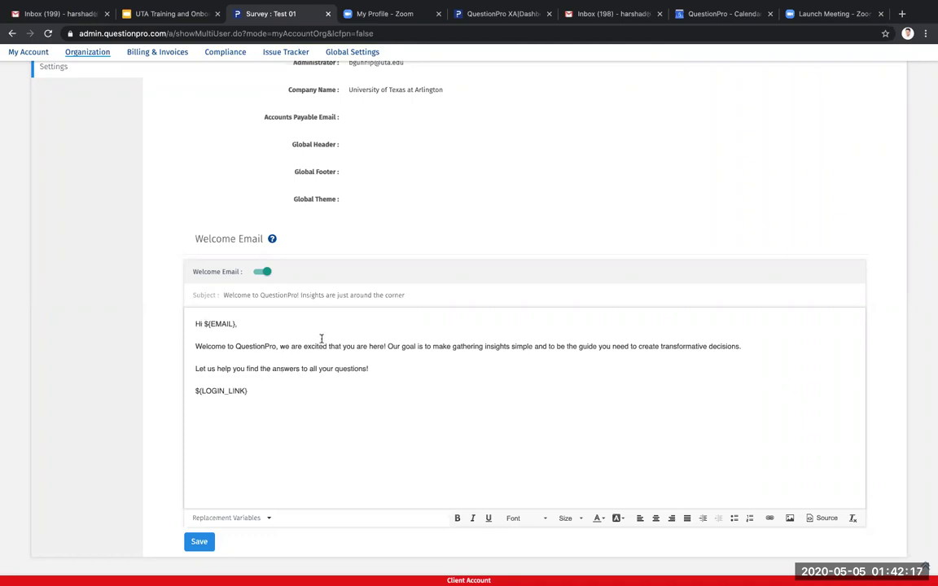
left_click(460, 369)
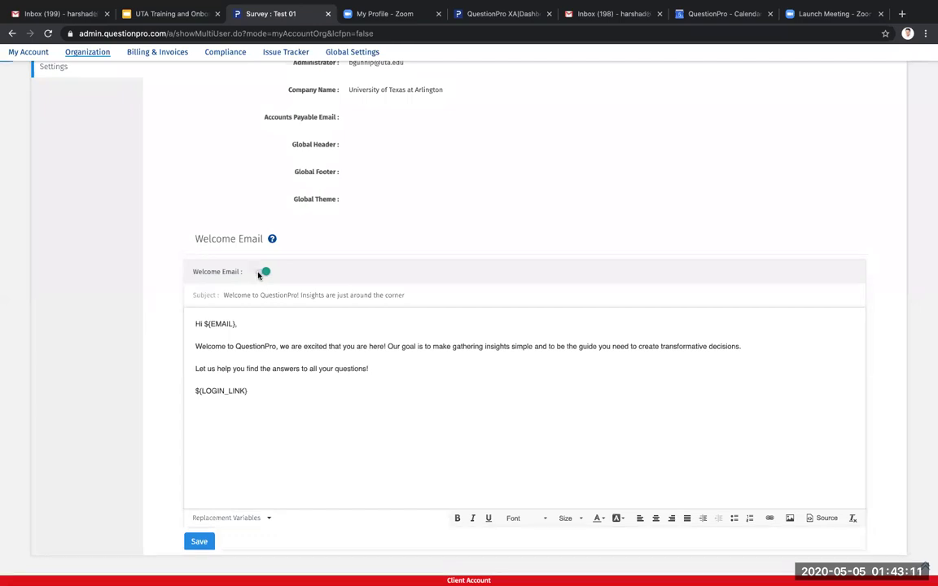
left_click(260, 272)
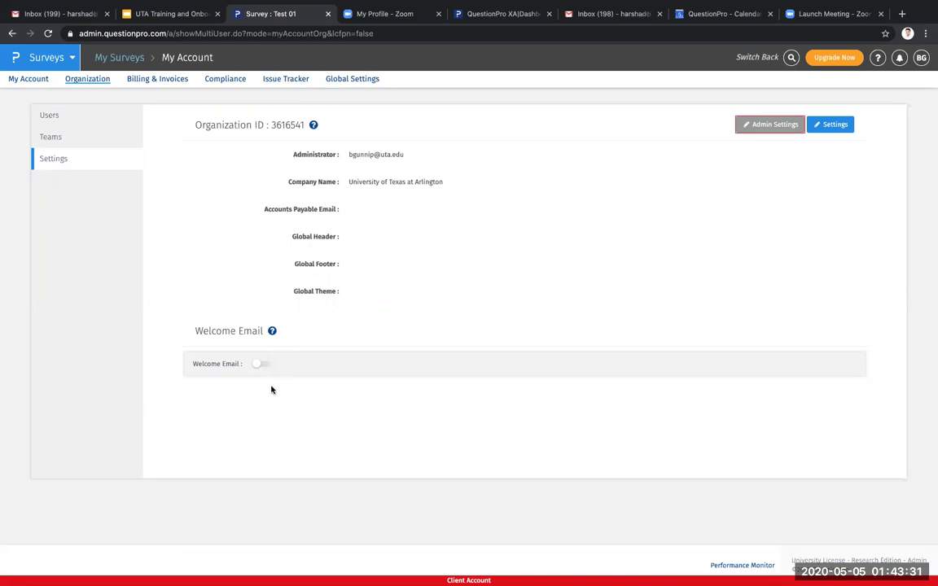
- Show the second page of the organization's user list
left_click(81, 111)
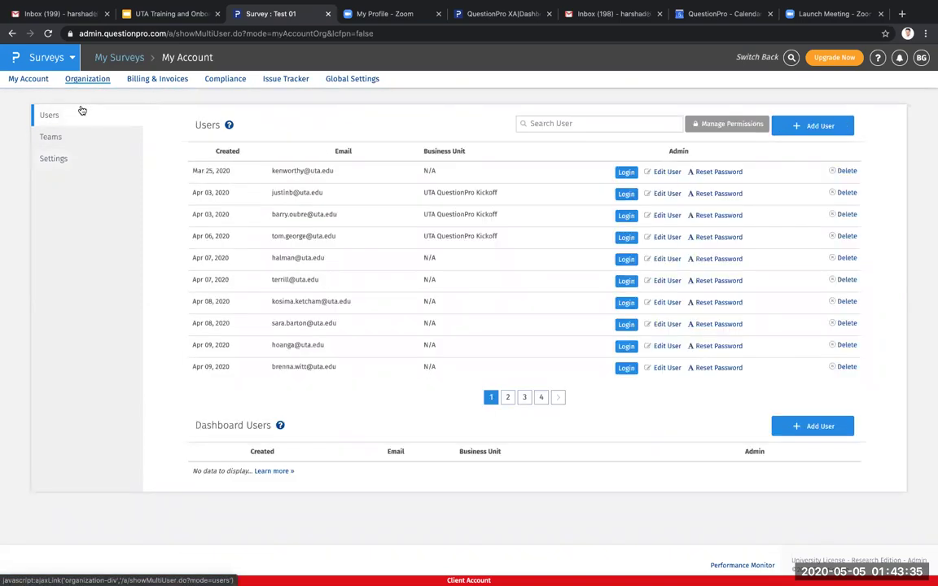
left_click(506, 397)
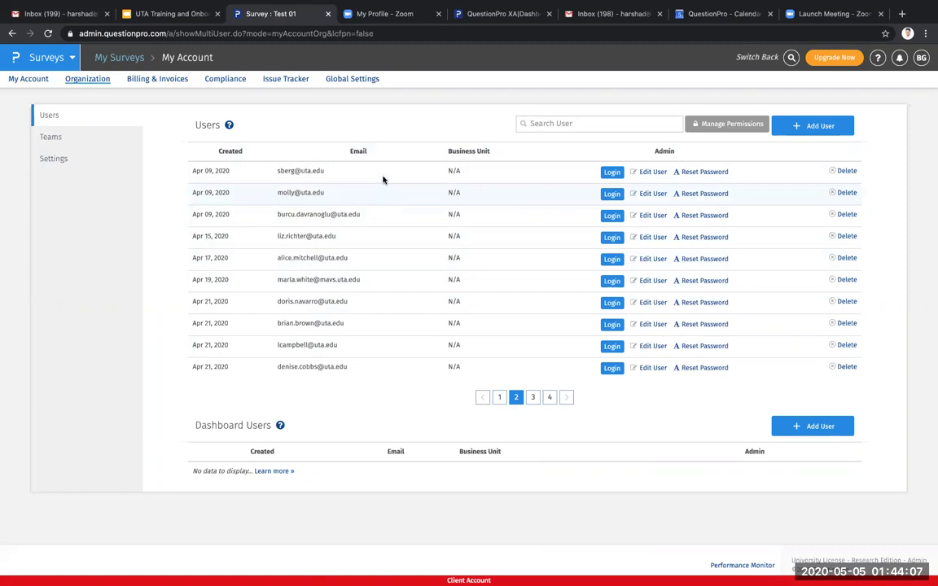
- Try to load entlabs.questionpro.com in a new incognito window
left_click(928, 39)
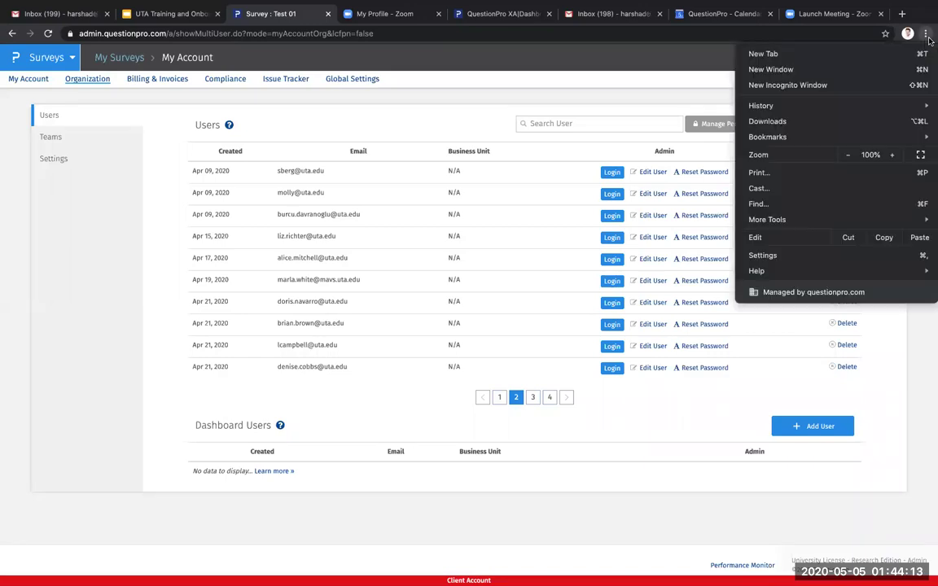
left_click(876, 88)
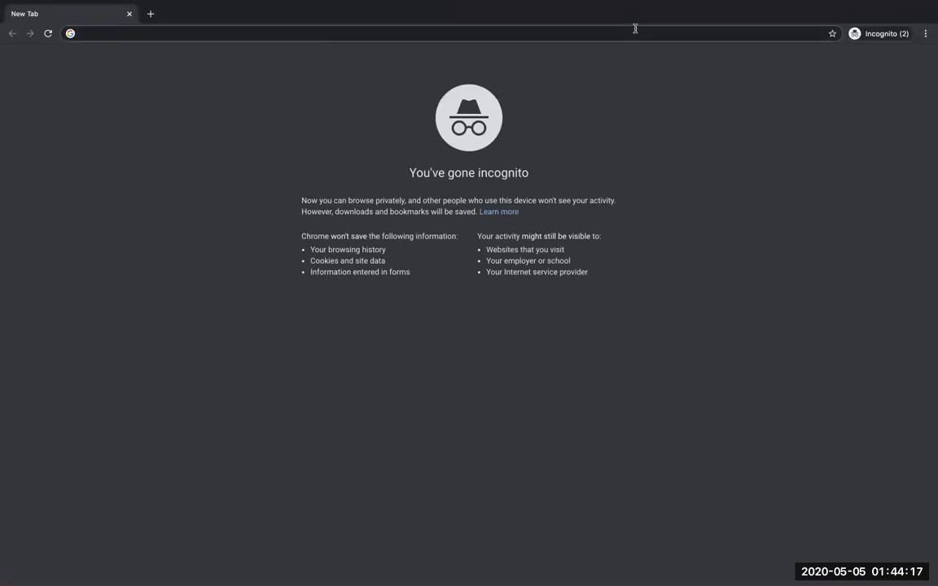
type("entr")
key("BackSpace")
type("la")
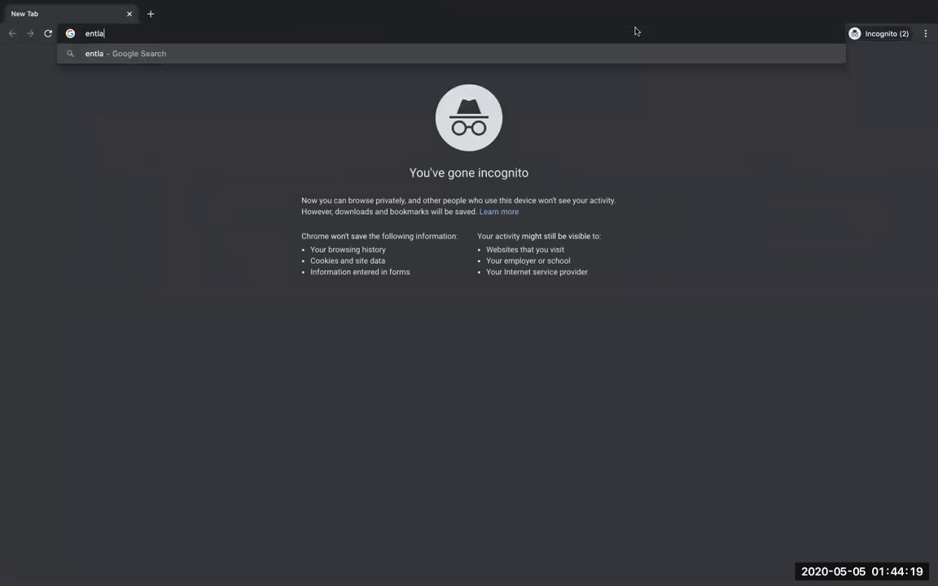
type("bs.questionpro.com")
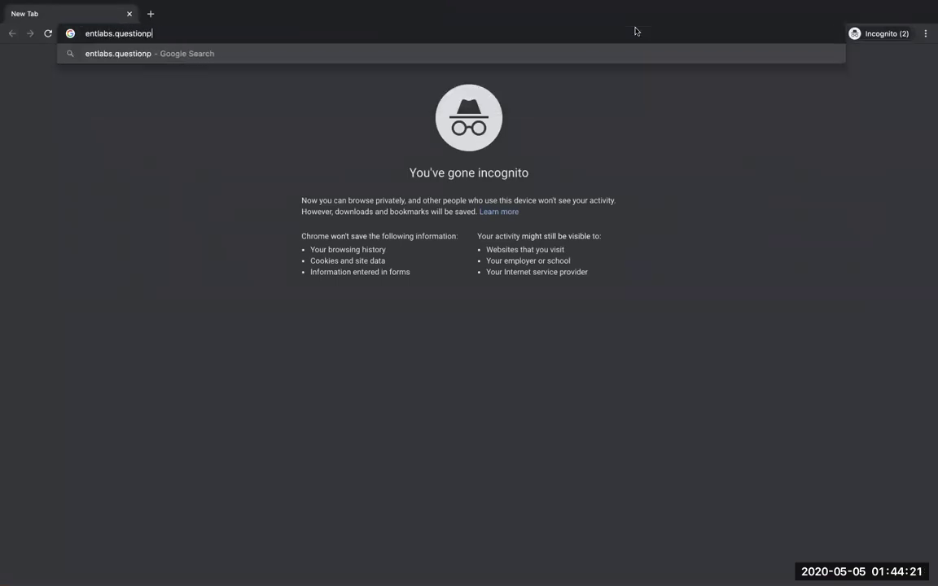
key("Return")
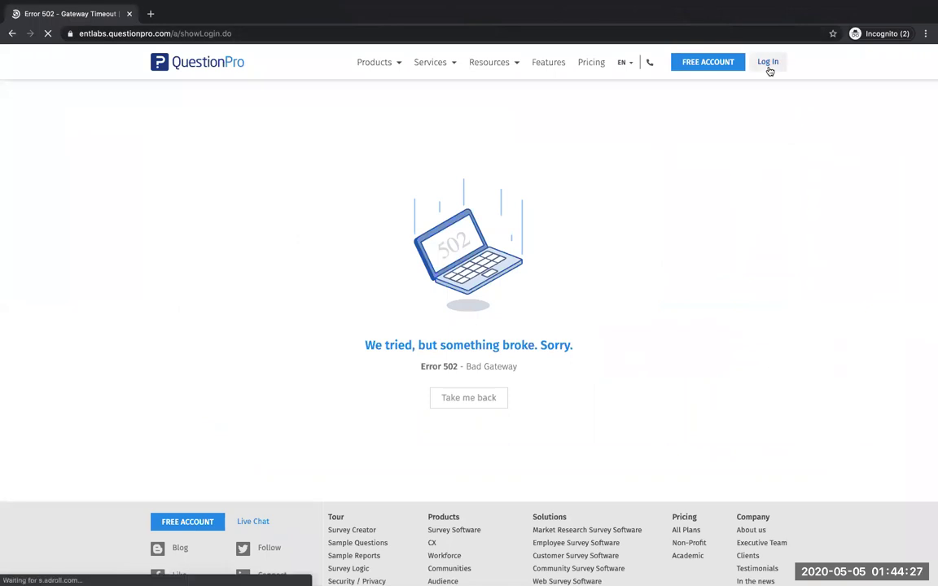
mouse_move(501, 58)
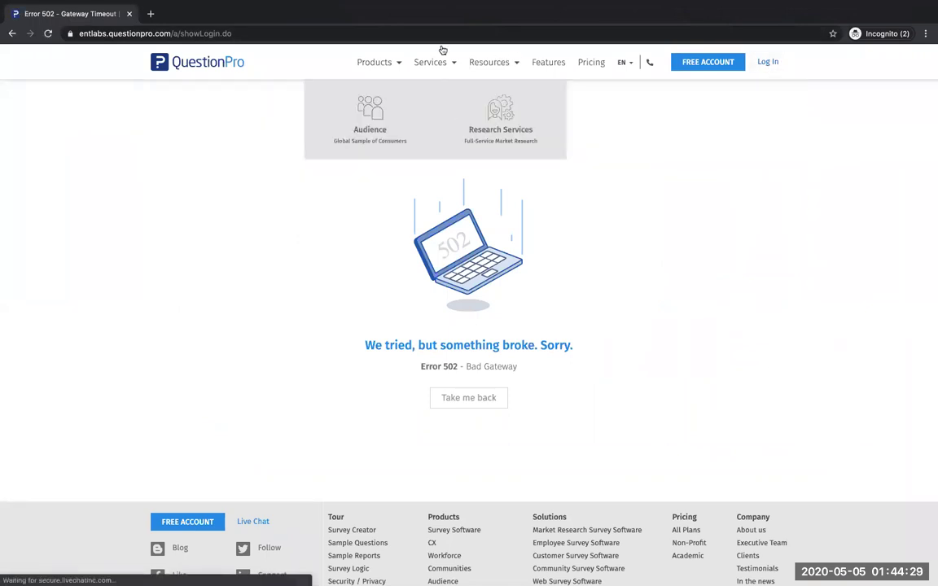
- Return to the main browser window, switch to Gmail, and show the available Google apps
key("ctrl+Left")
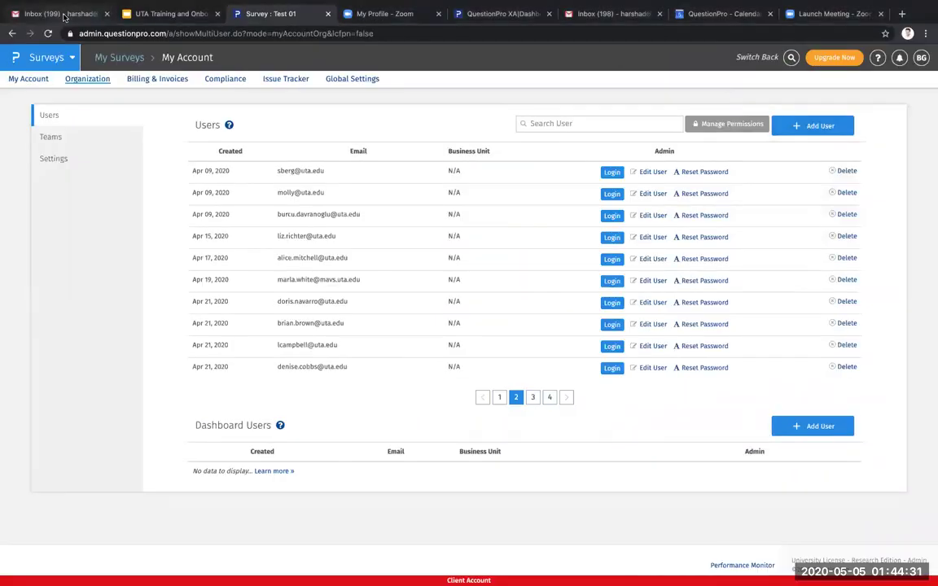
left_click(64, 16)
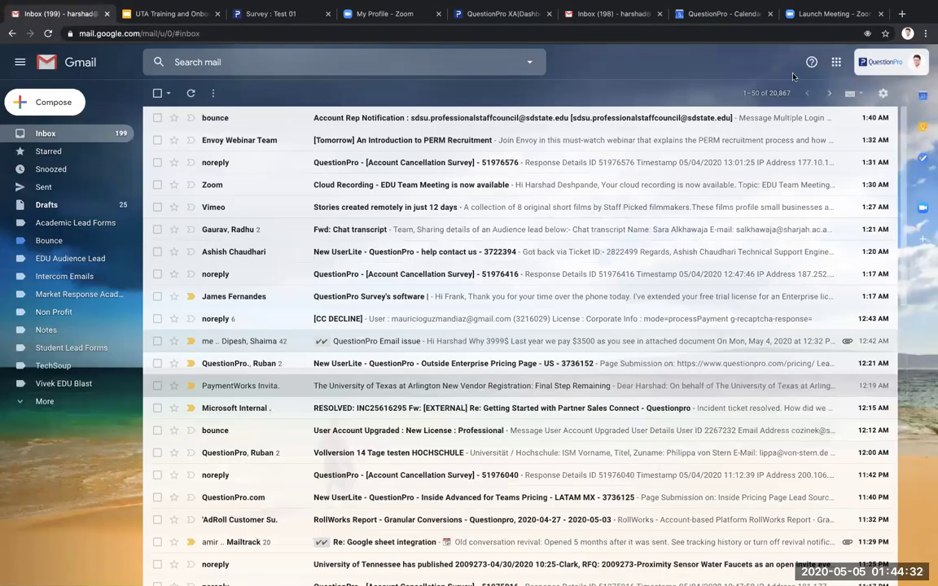
left_click(836, 62)
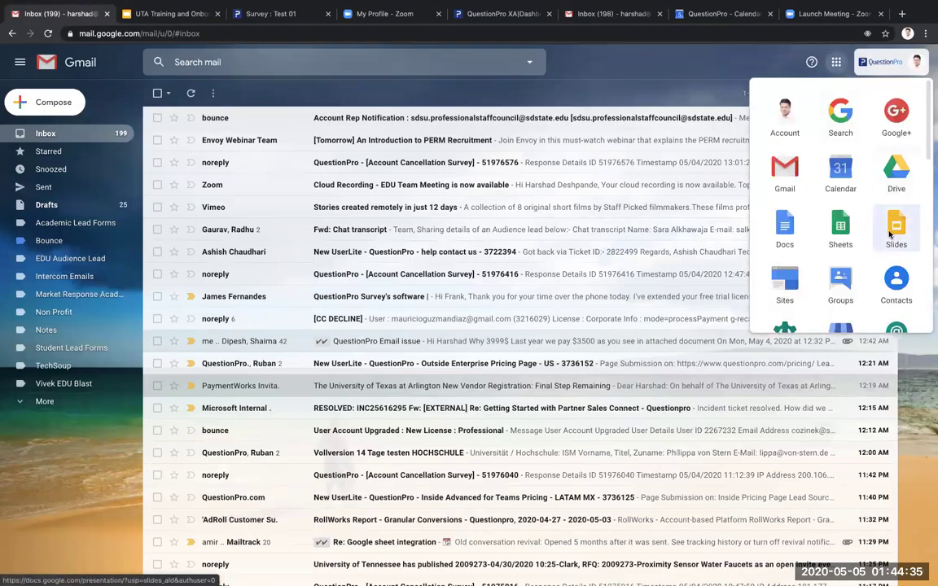
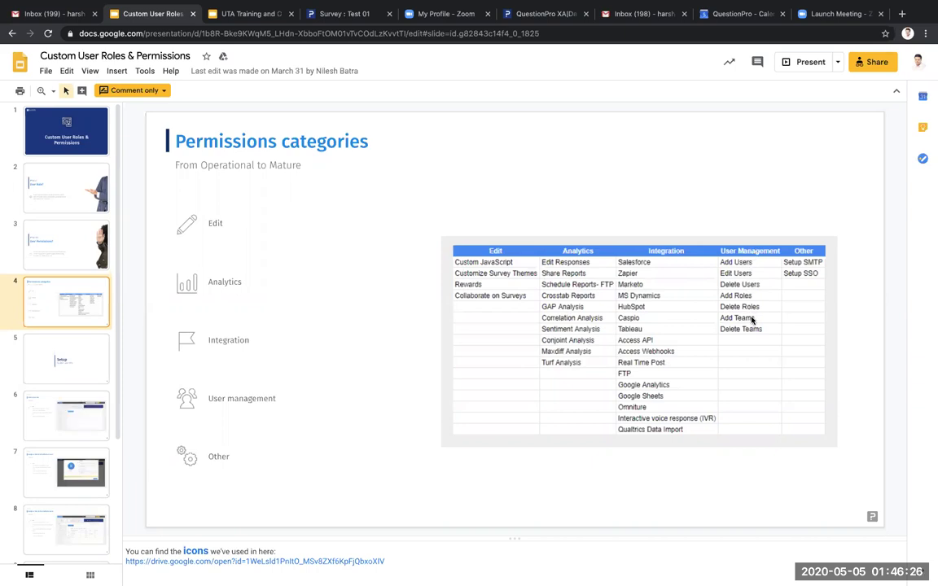
- Review the custom user role setup slides on adding and assigning roles, and present the deck through its final slide
left_click(82, 356)
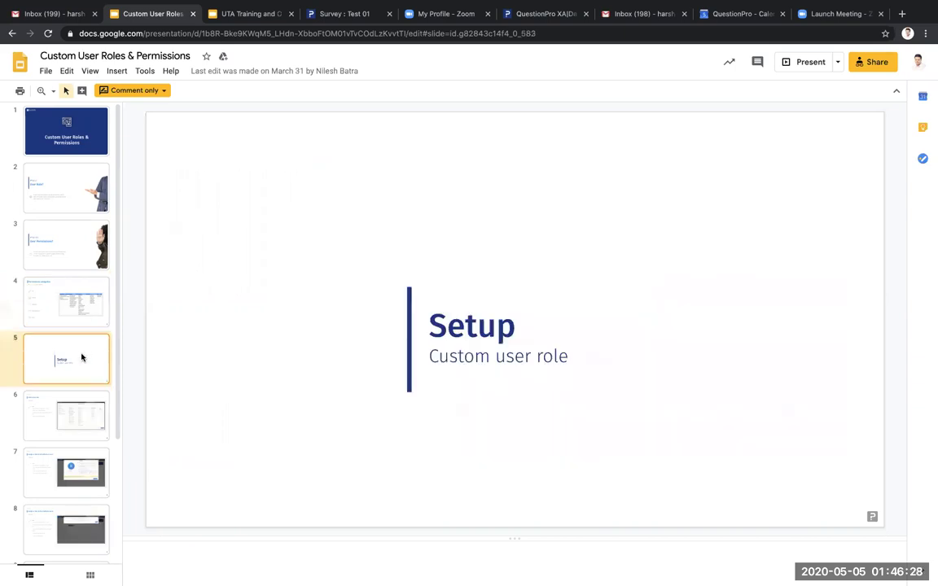
key("Down")
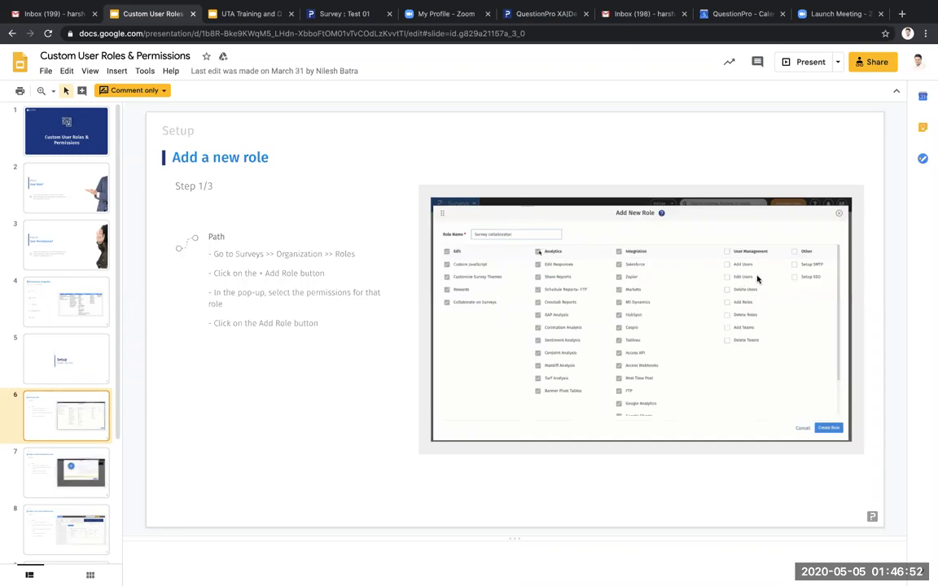
left_click(77, 473)
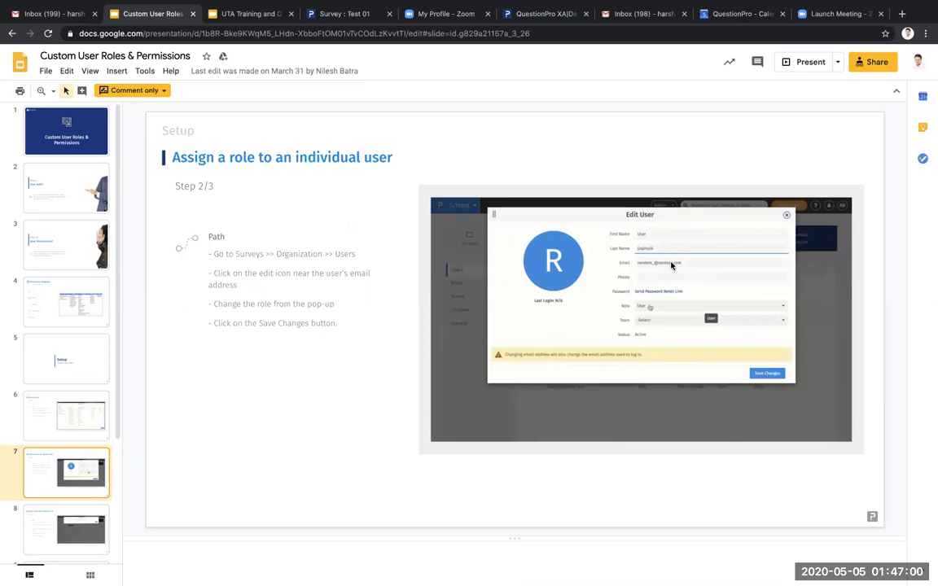
left_click(814, 63)
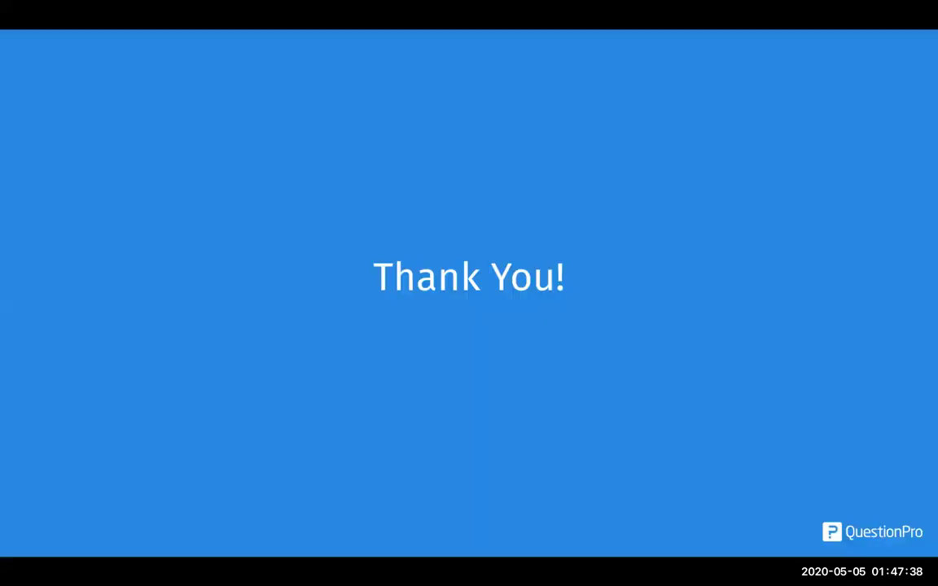
key("Escape")
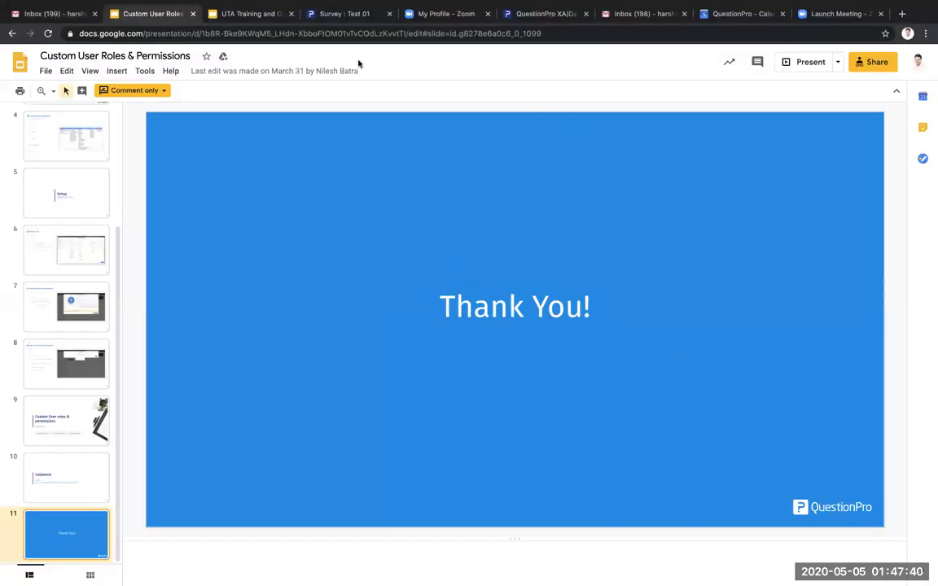
- Switch to QuestionPro, try to log in as the first user on the list's second page, and return to the user list
left_click(346, 14)
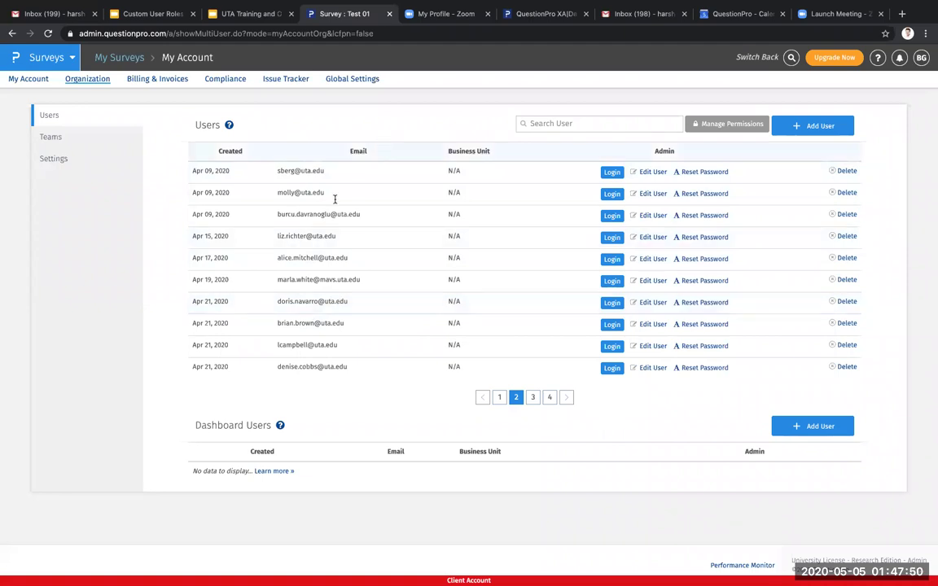
mouse_move(456, 583)
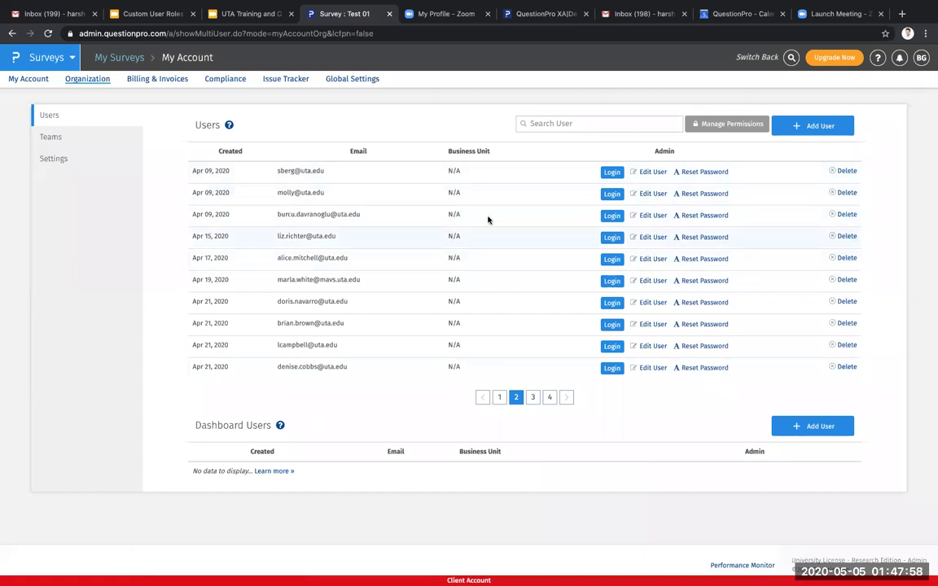
left_click(612, 174)
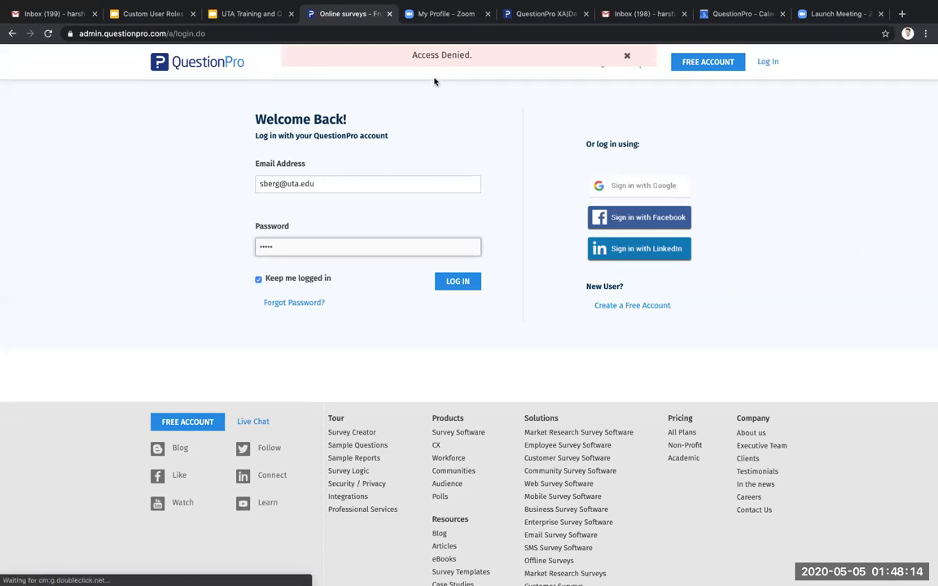
left_click(12, 34)
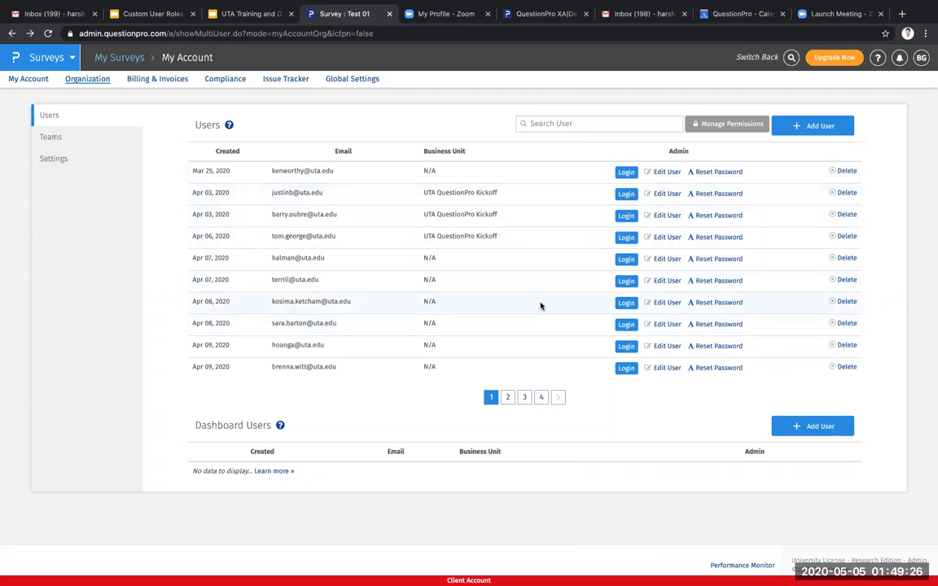
- Show the My Surveys folder's sharing options, including the available users, their permission levels and the available teams, without sharing it
left_click(127, 60)
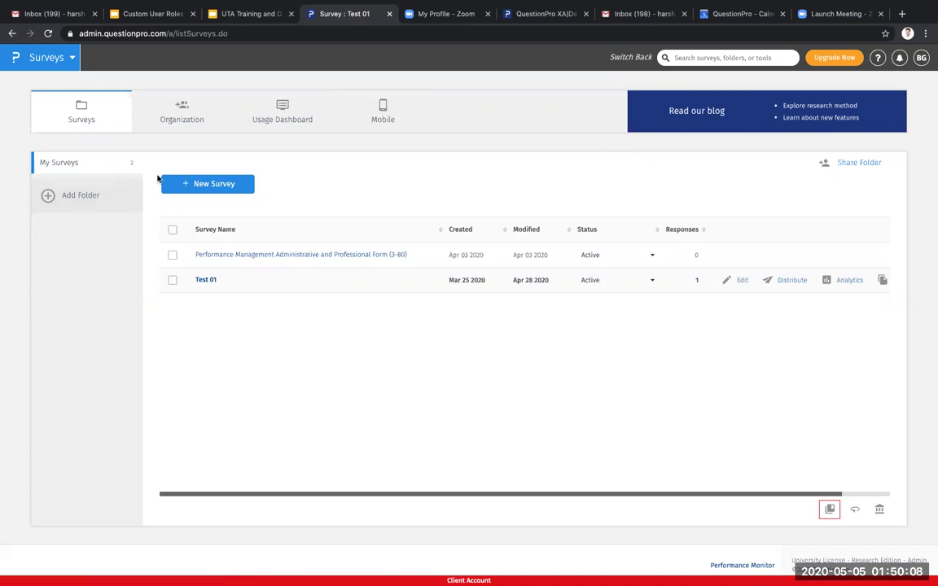
left_click(864, 168)
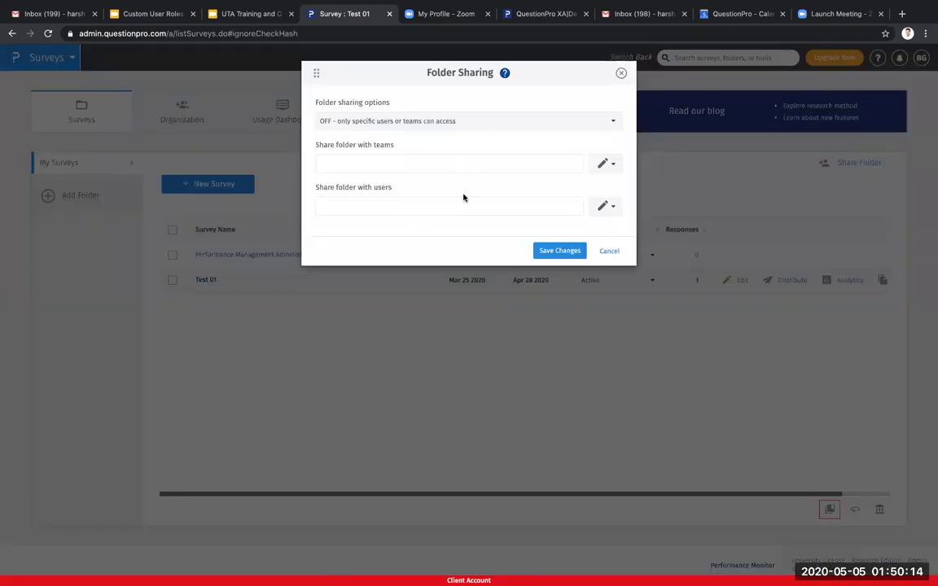
left_click(458, 210)
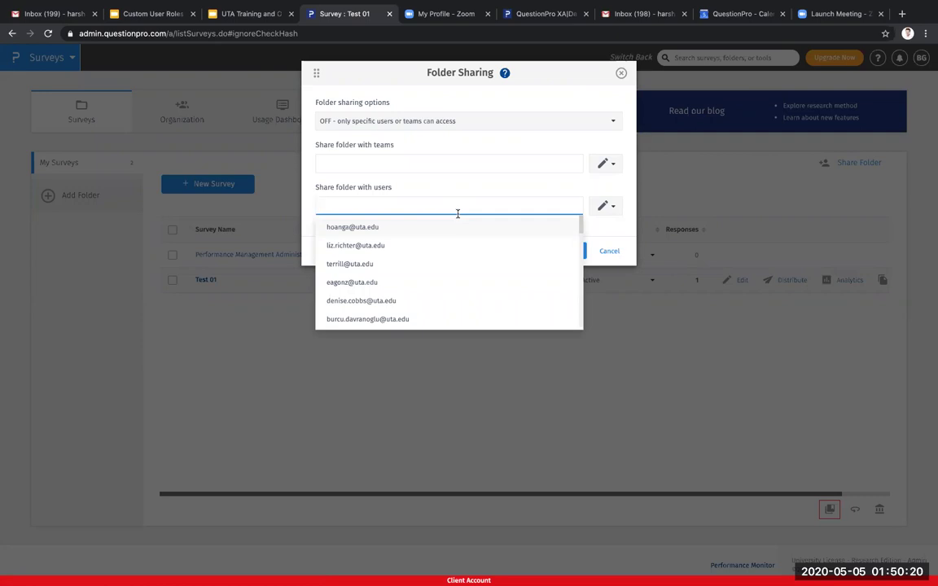
left_click(608, 206)
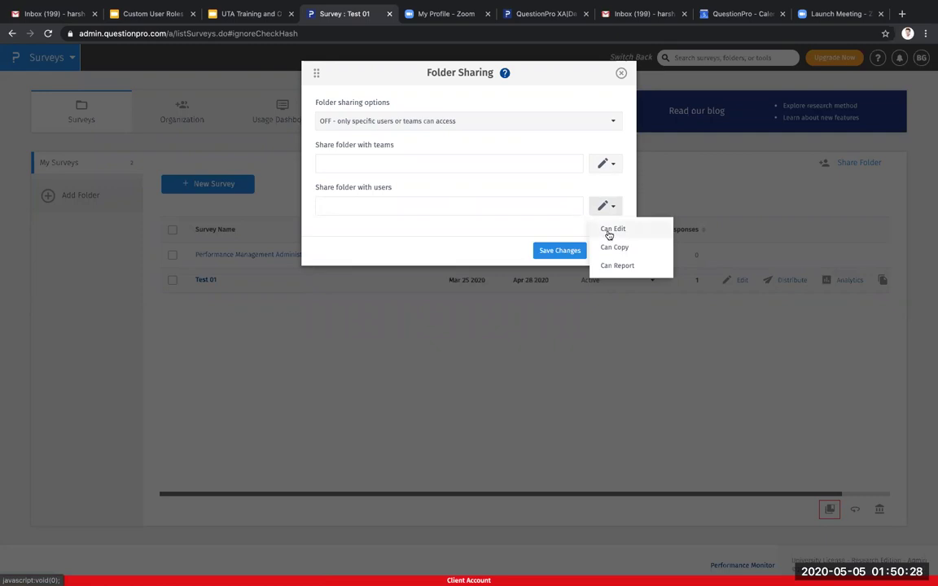
left_click(630, 197)
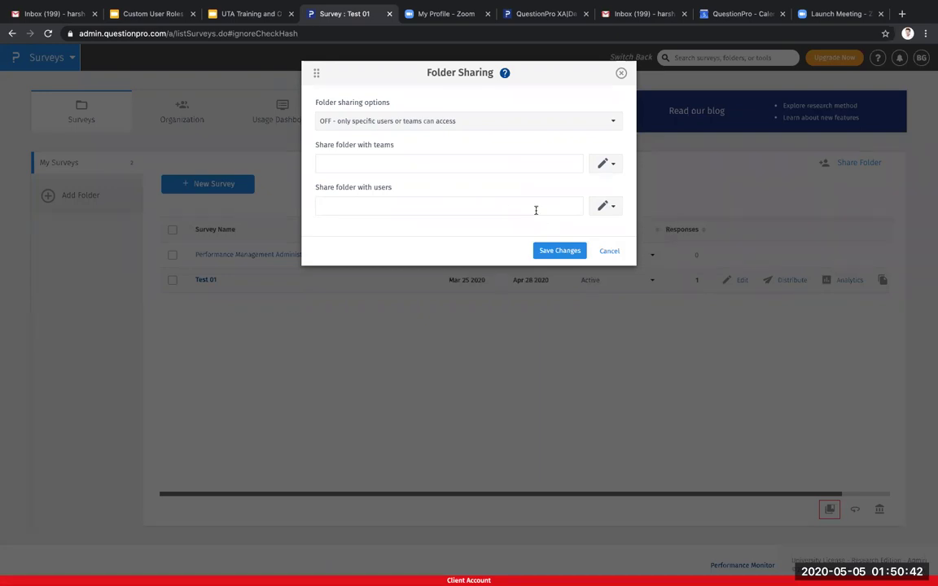
left_click(451, 162)
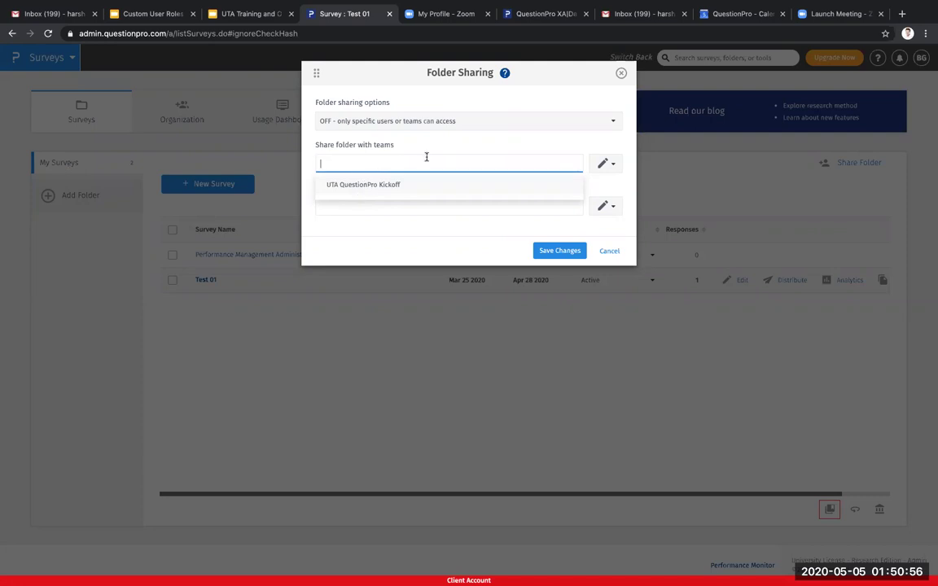
left_click(450, 136)
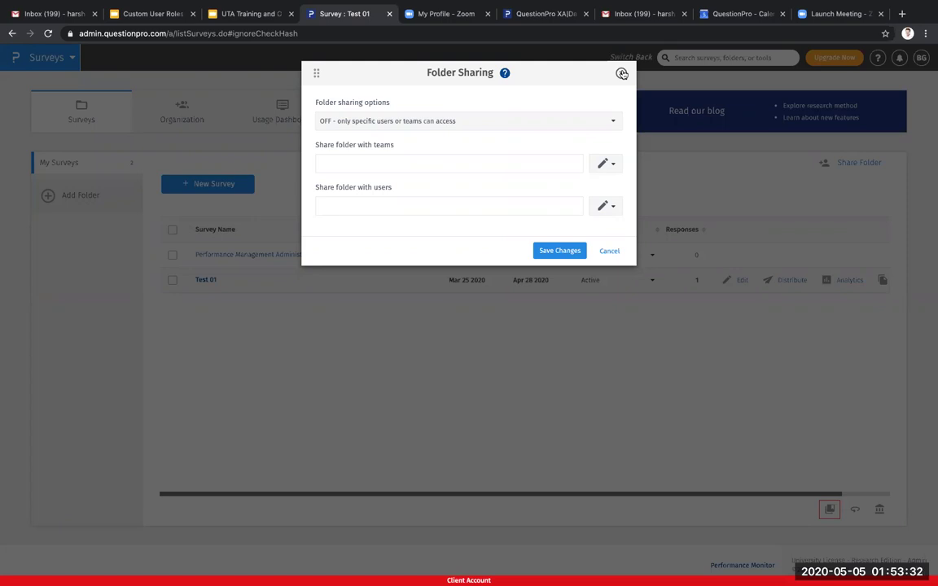
left_click(622, 74)
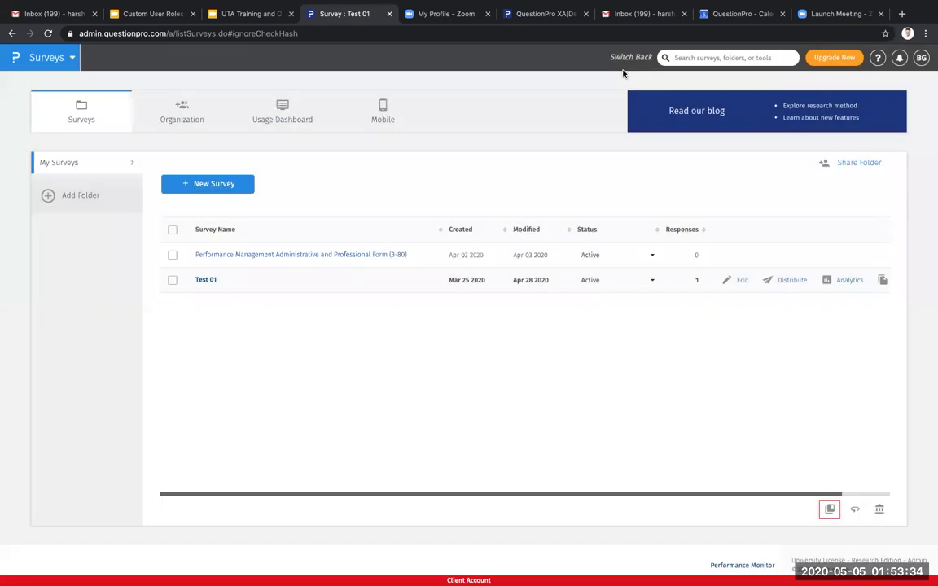
- Show the organization's user list with last login, team and role, and view the Add User dialog without adding anyone
left_click(179, 107)
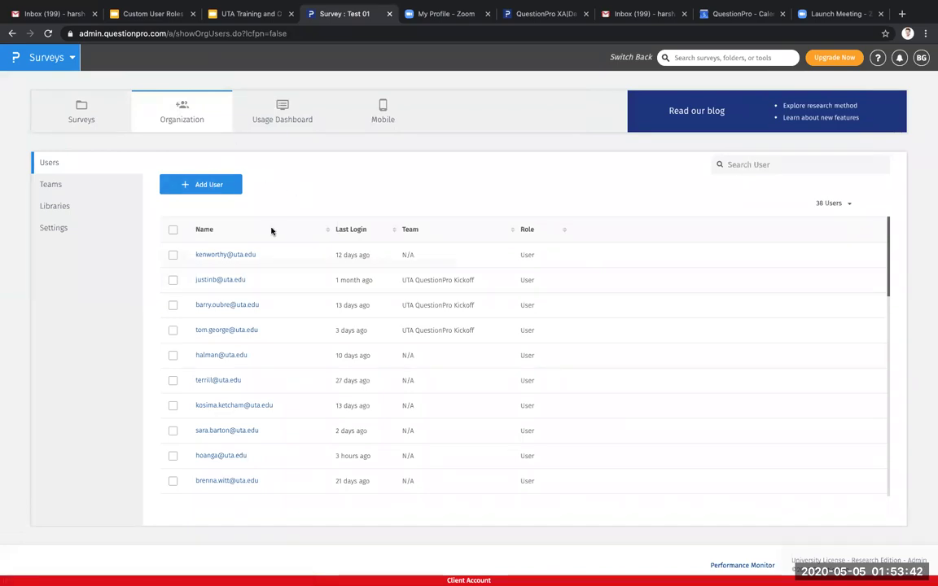
scroll(326, 281, "down", 2)
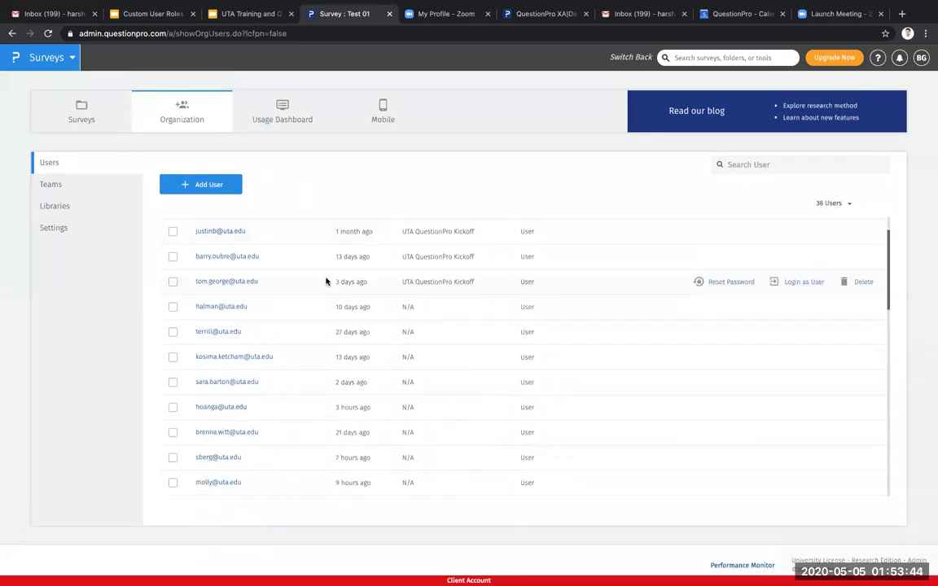
scroll(326, 281, "up", 2)
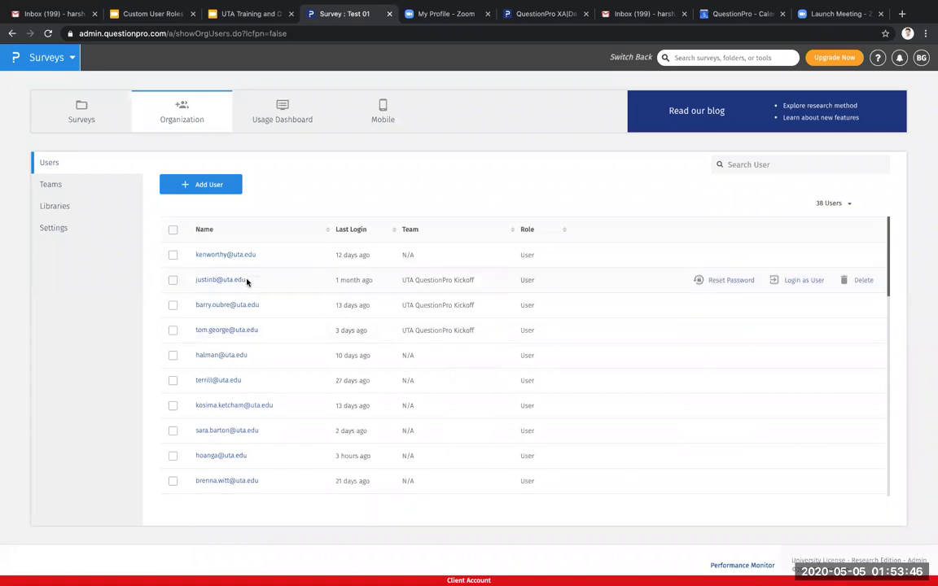
scroll(247, 286, "down", 1)
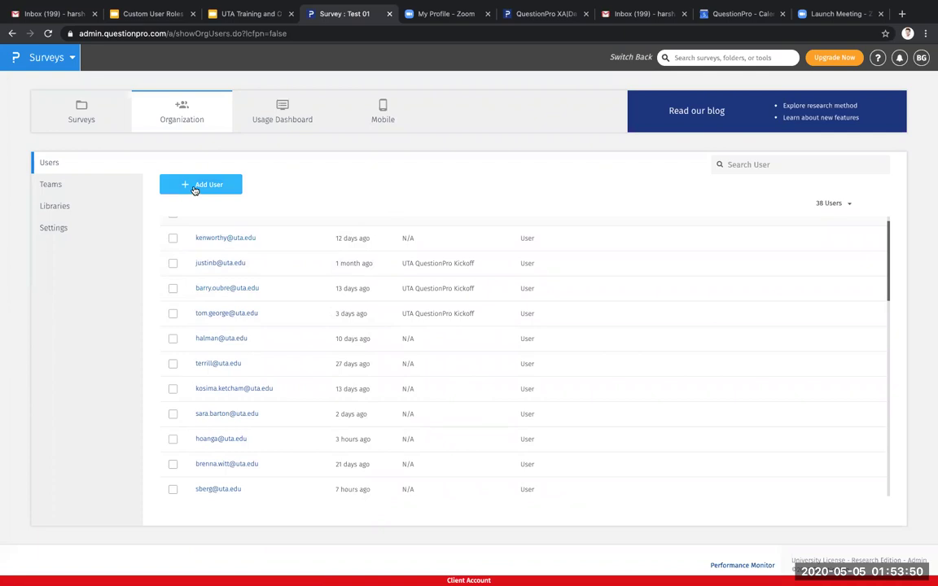
left_click(194, 189)
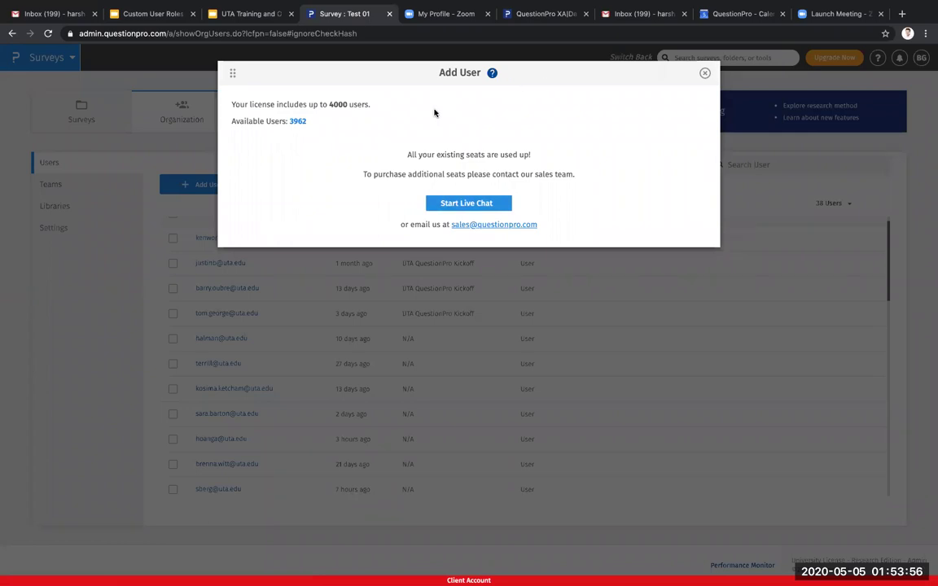
left_click(706, 73)
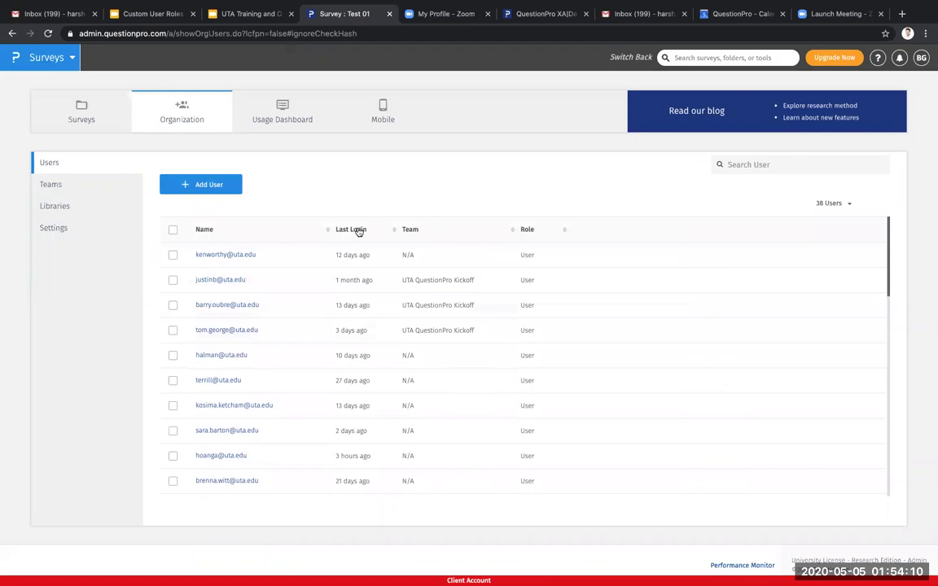
- Add a new organization team named Department A
left_click(89, 196)
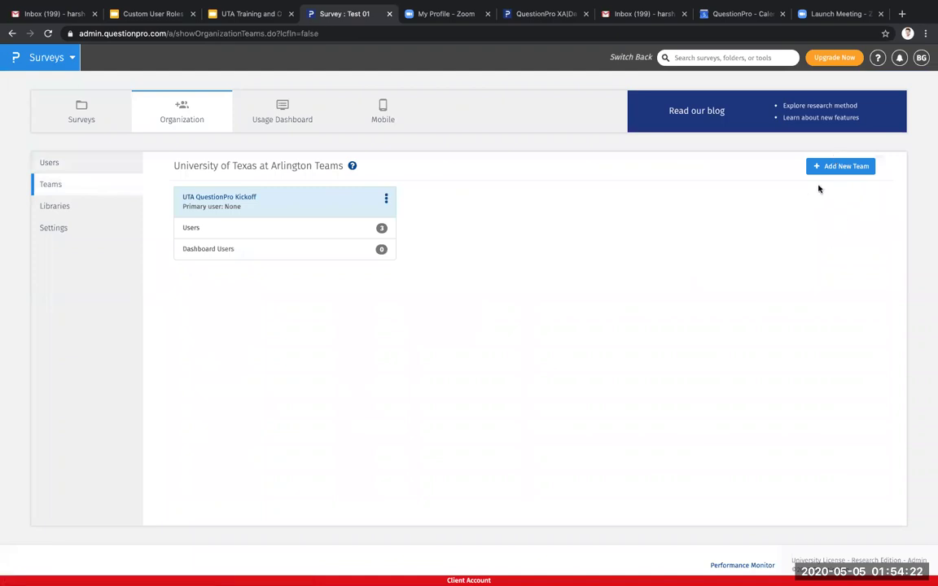
left_click(842, 168)
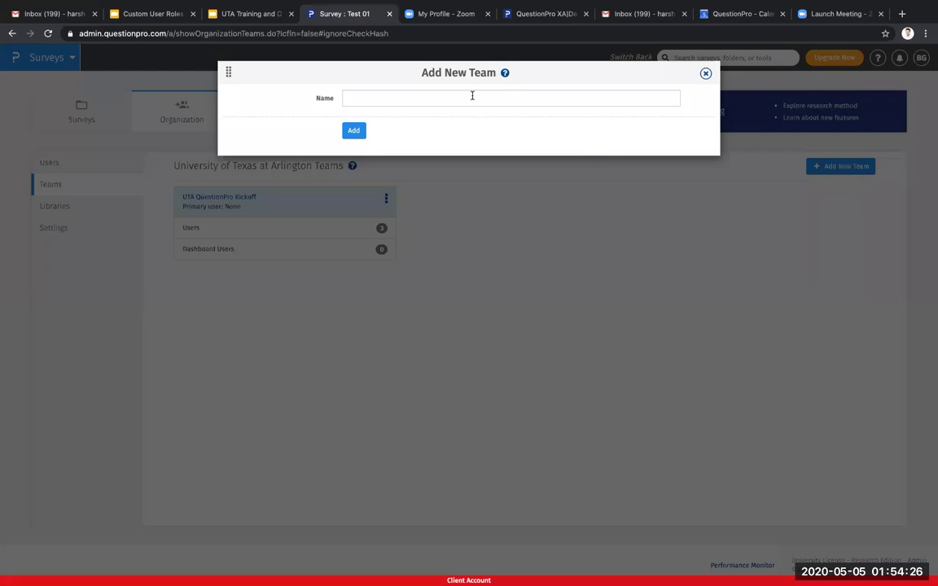
left_click(471, 96)
type("Dep")
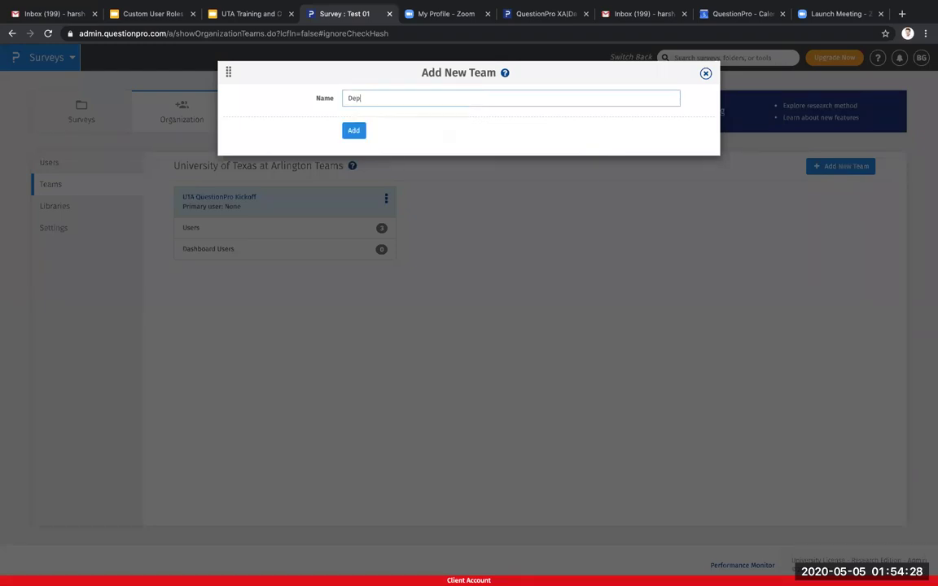
type("artme")
key("BackSpace")
type("nt A")
left_click(358, 134)
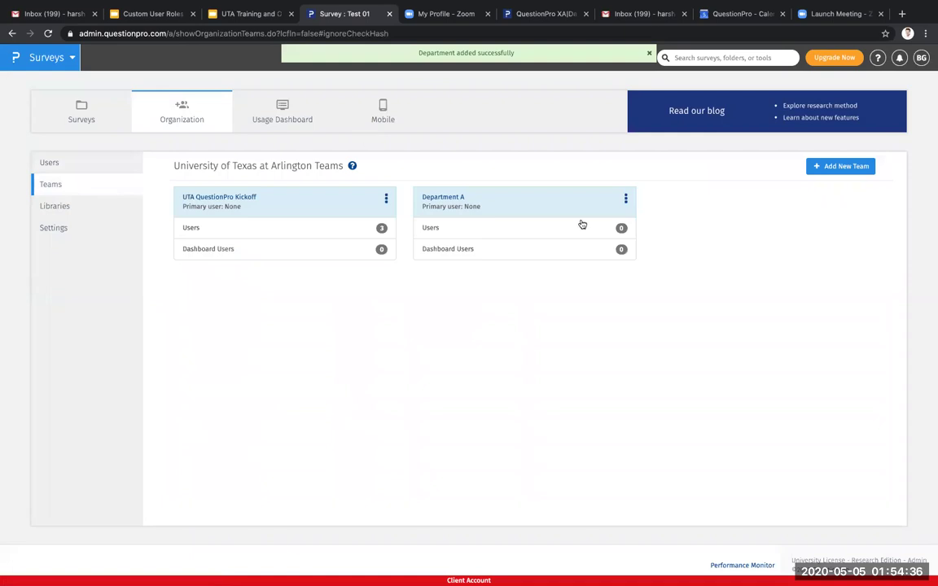
- Show the edit settings of the Department A team and its primary user choices, without saving changes
left_click(624, 200)
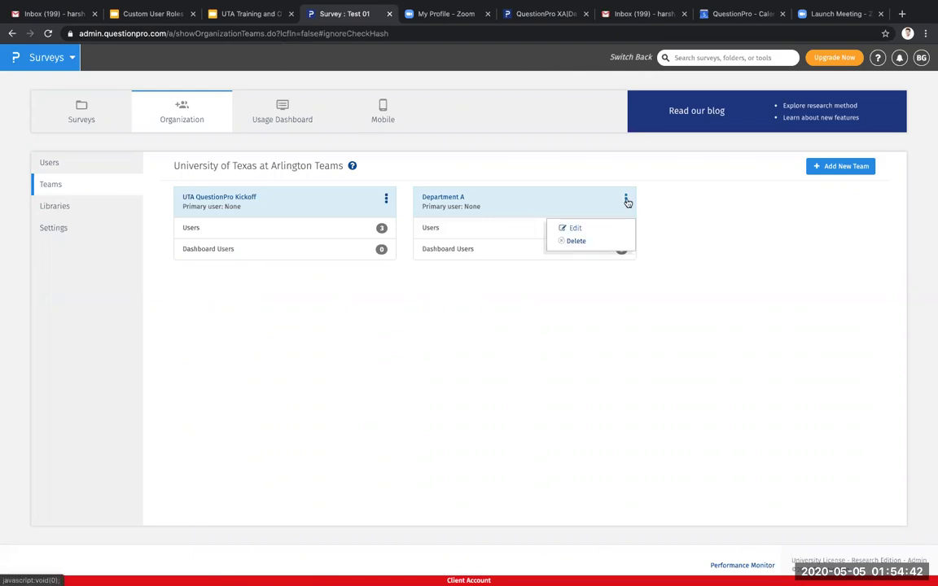
left_click(599, 232)
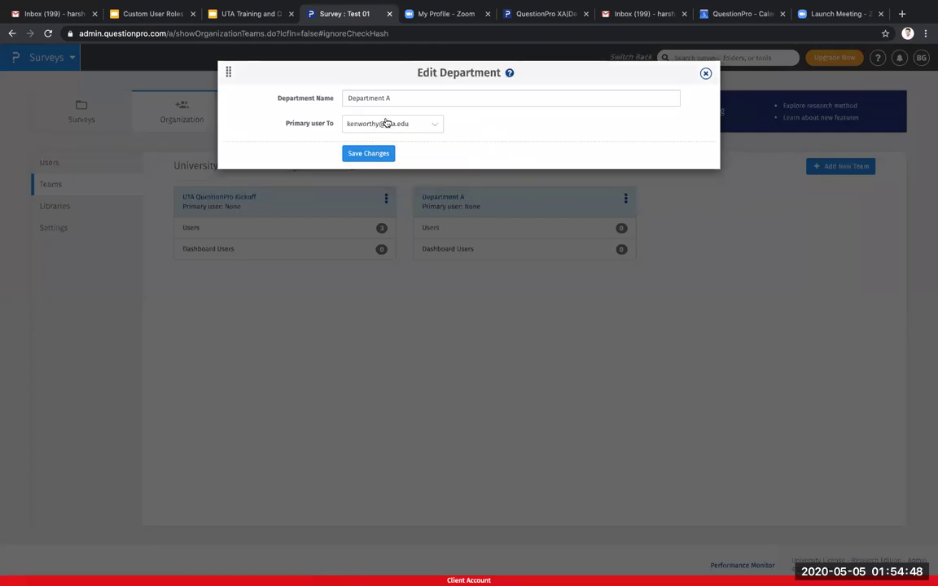
left_click(387, 123)
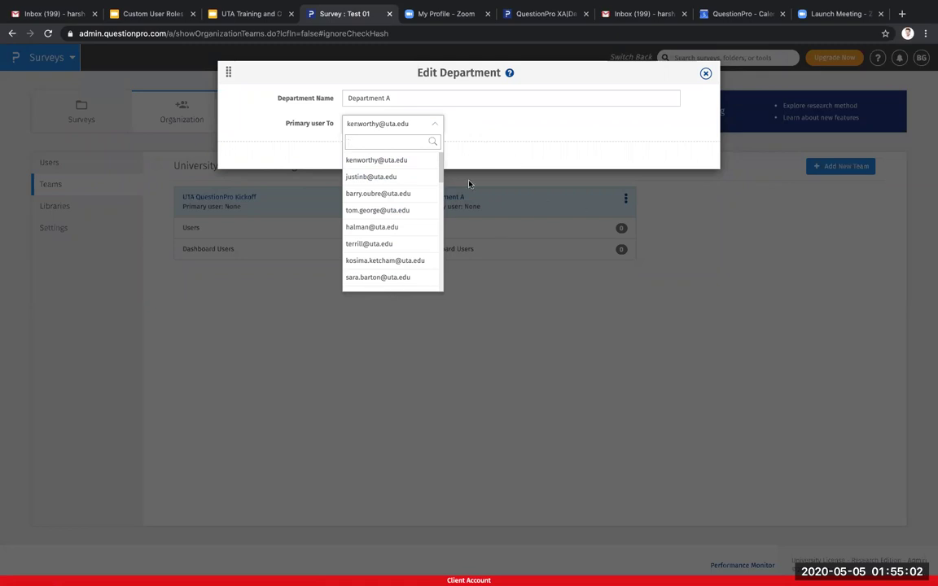
left_click(705, 75)
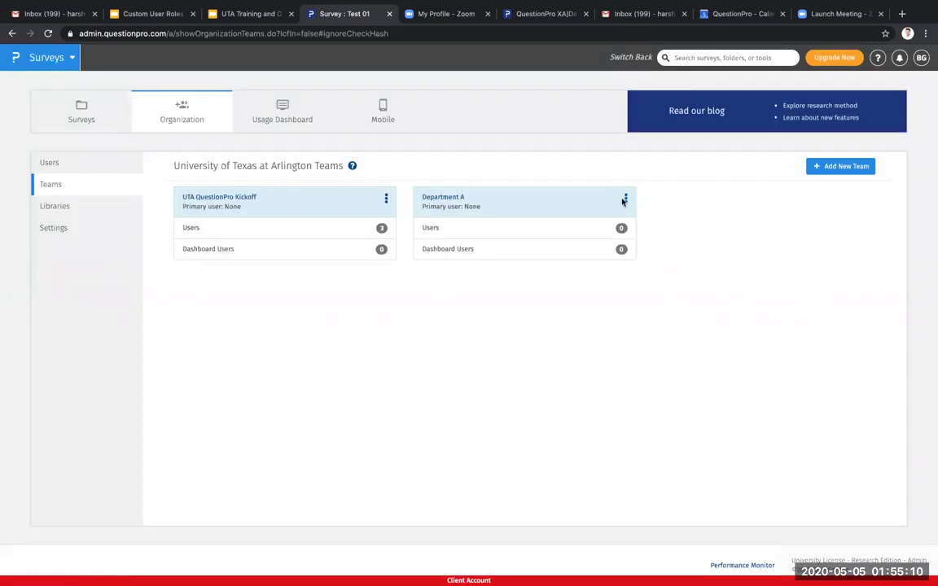
- Delete the Department A team from the organization
left_click(626, 199)
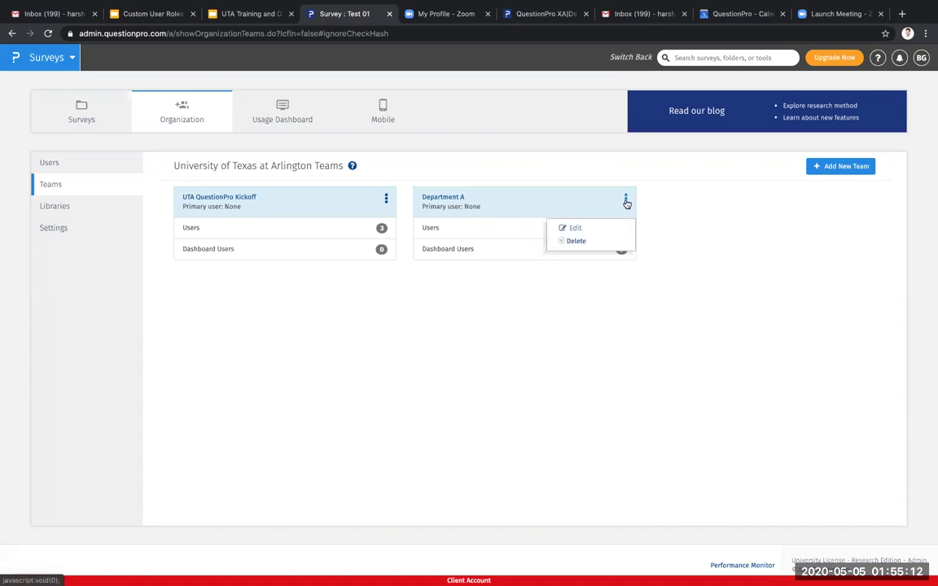
left_click(573, 242)
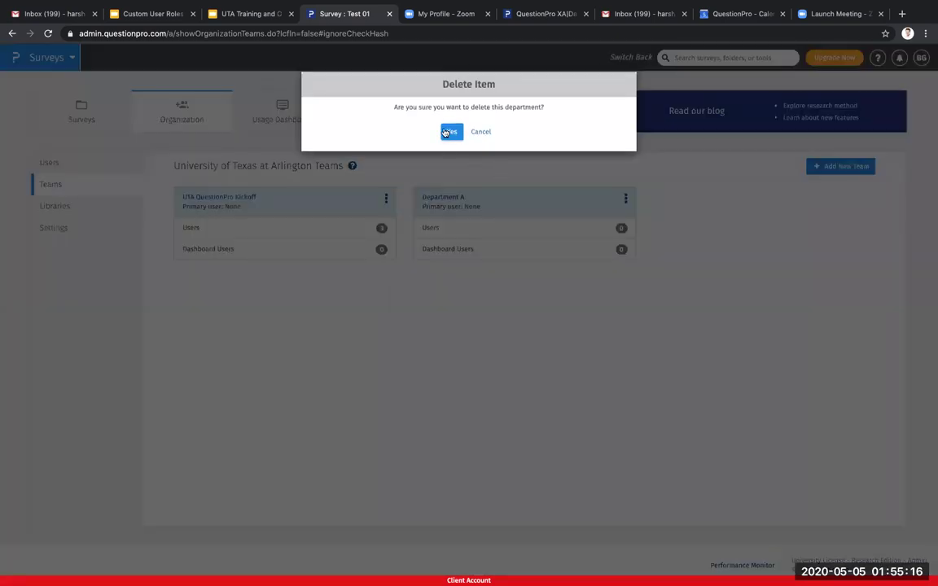
left_click(451, 131)
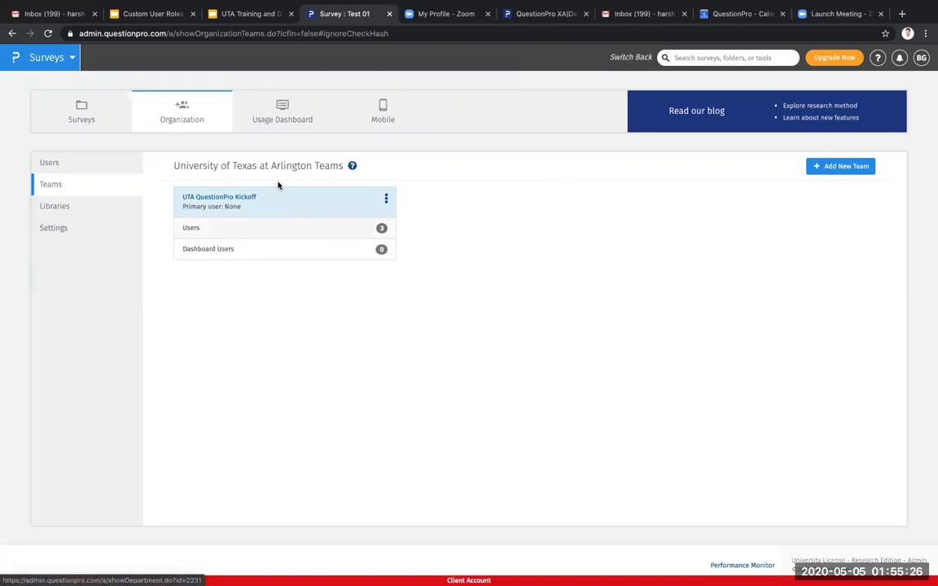
- Switch to the UTA Training and Onboarding Deck and review the Administrator Training agenda through the Single Sign On item
left_click(238, 20)
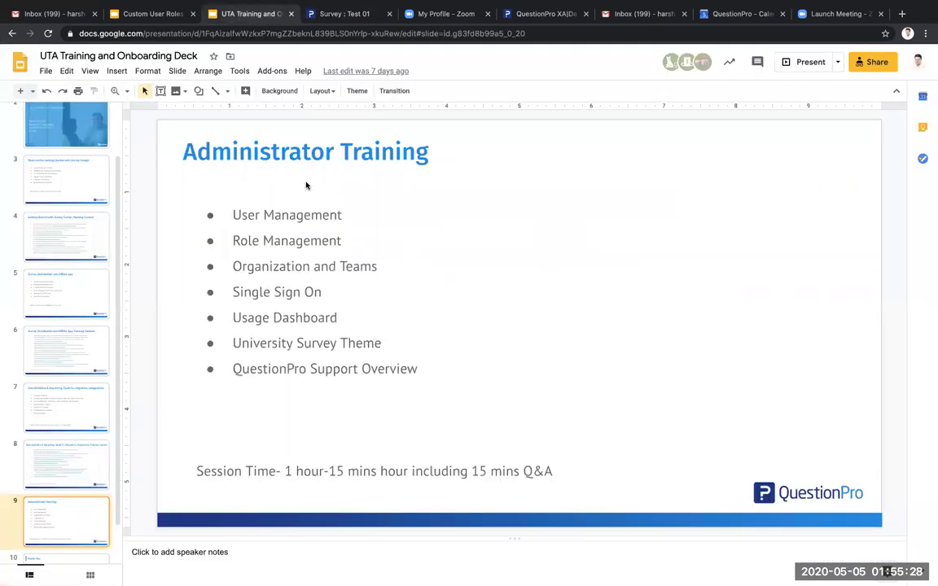
left_click_drag(254, 217, 274, 218)
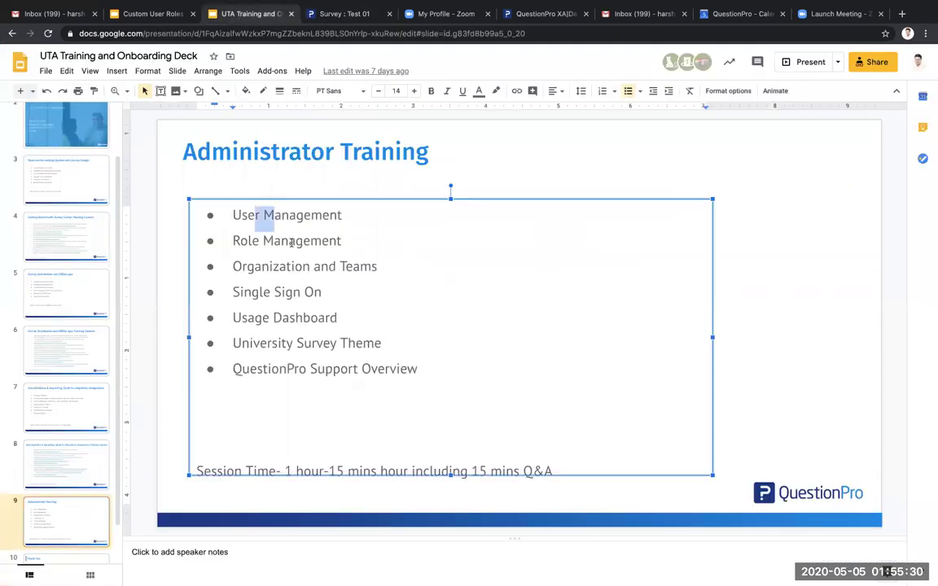
left_click(292, 241)
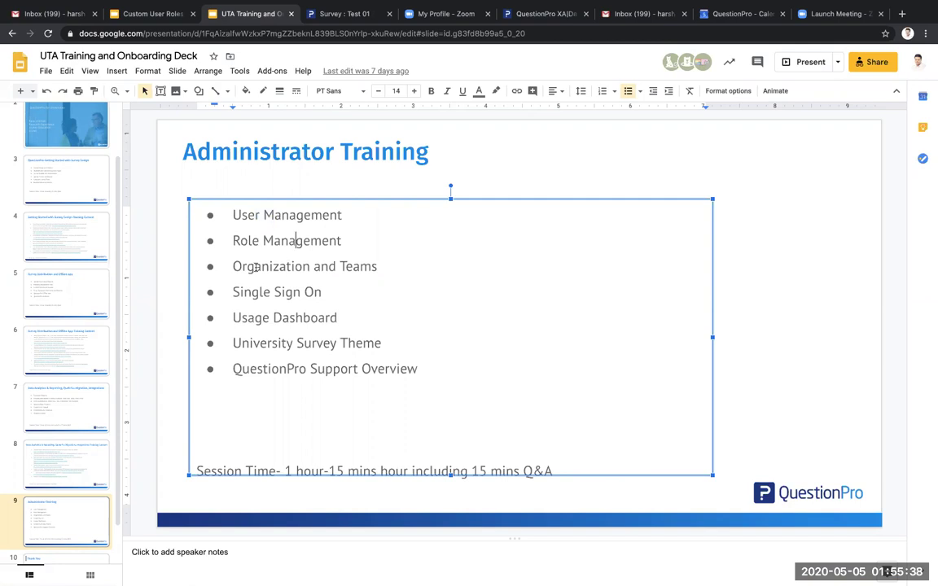
key("Page_Down")
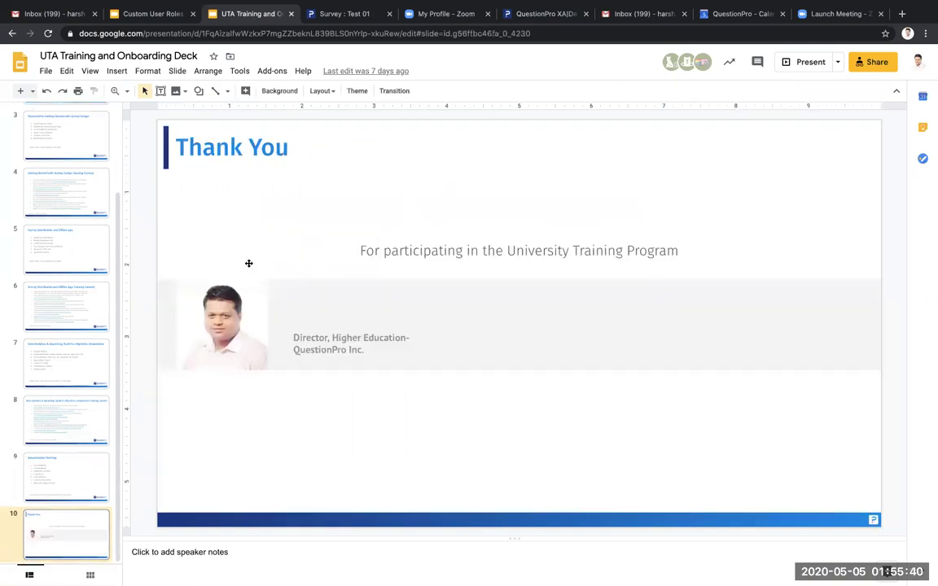
left_click(48, 466)
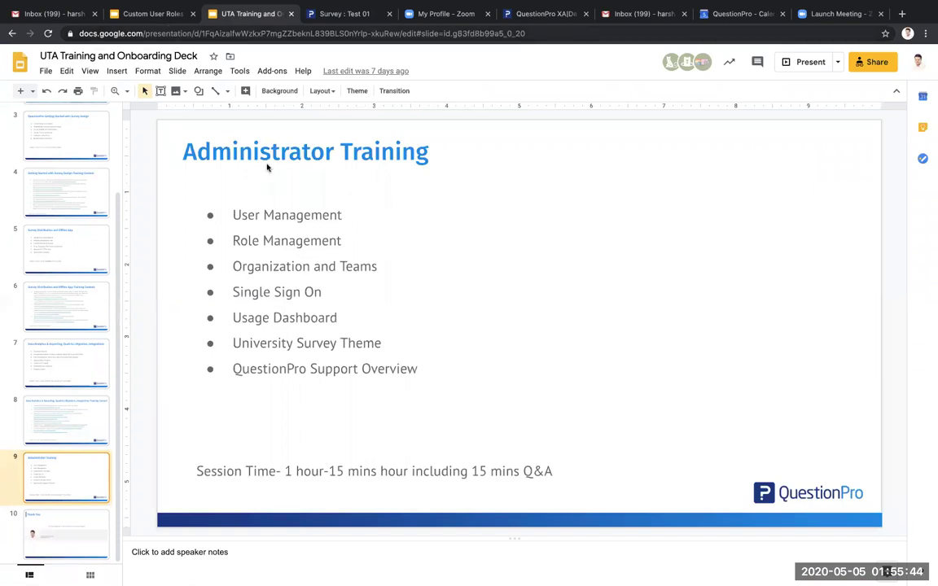
left_click(315, 295)
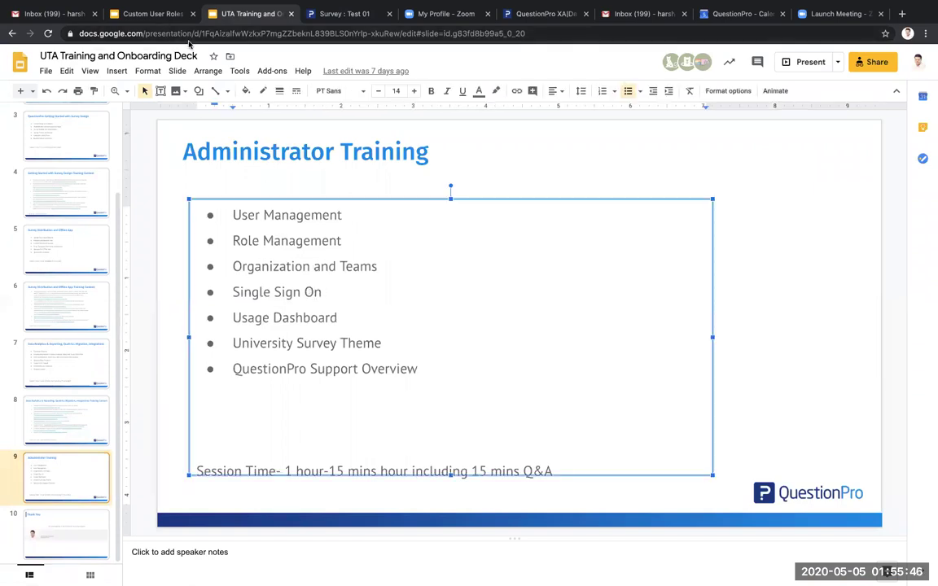
- Switch back to QuestionPro and open the account's Global Settings at the SSO Authentication section
left_click(349, 12)
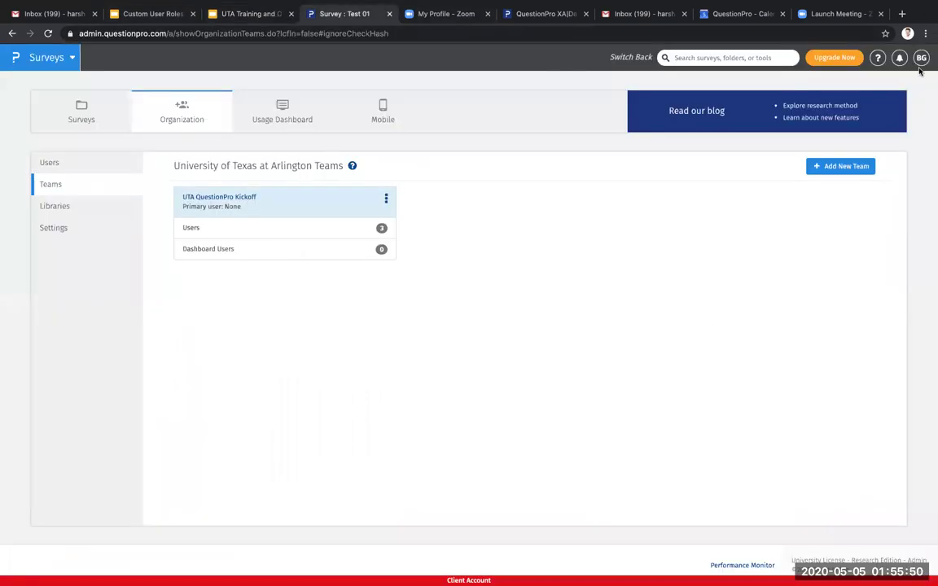
left_click(918, 62)
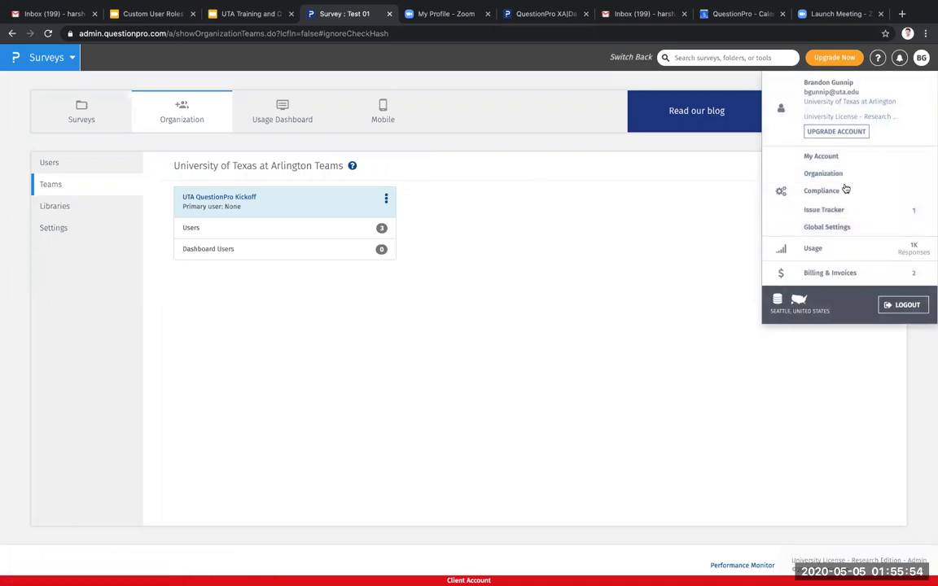
left_click(840, 227)
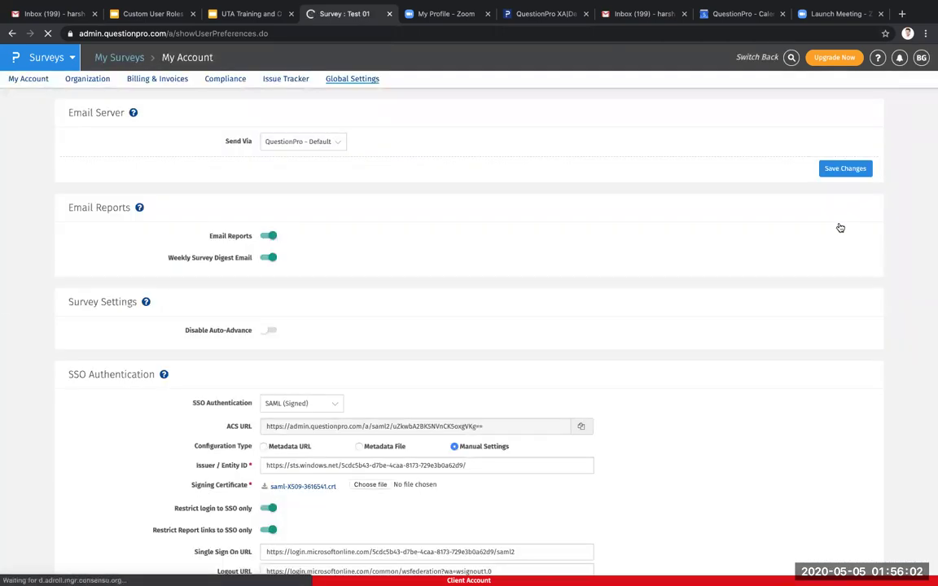
scroll(788, 258, "down", 3)
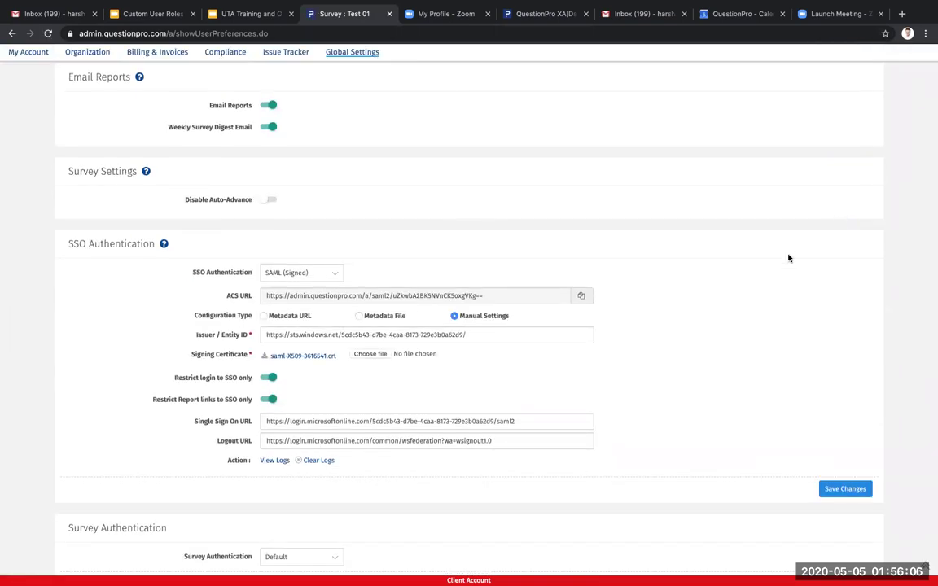
scroll(788, 258, "down", 1)
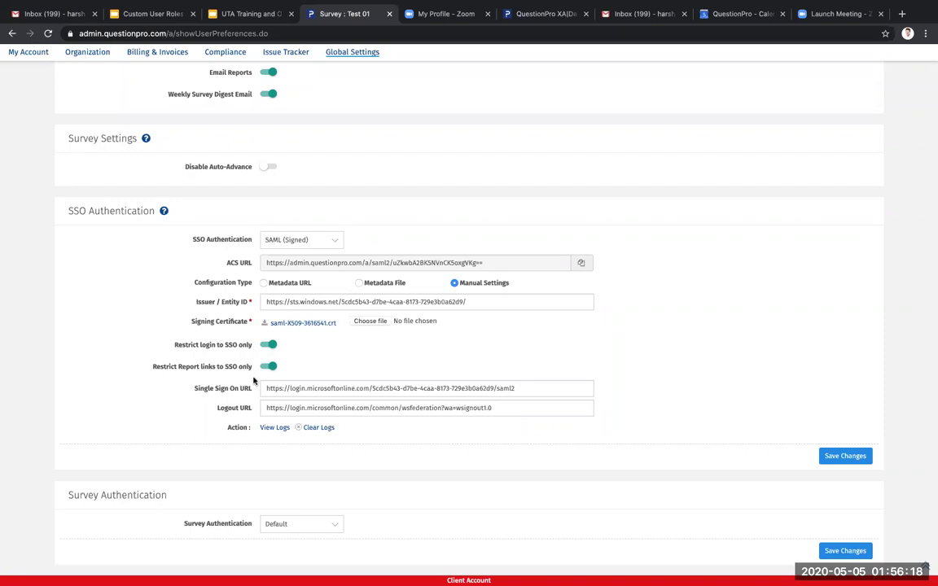
- Examine the SAML configuration in SSO Authentication, including the Single Sign On and Logout URLs, and the settings sections below it
double_click(283, 404)
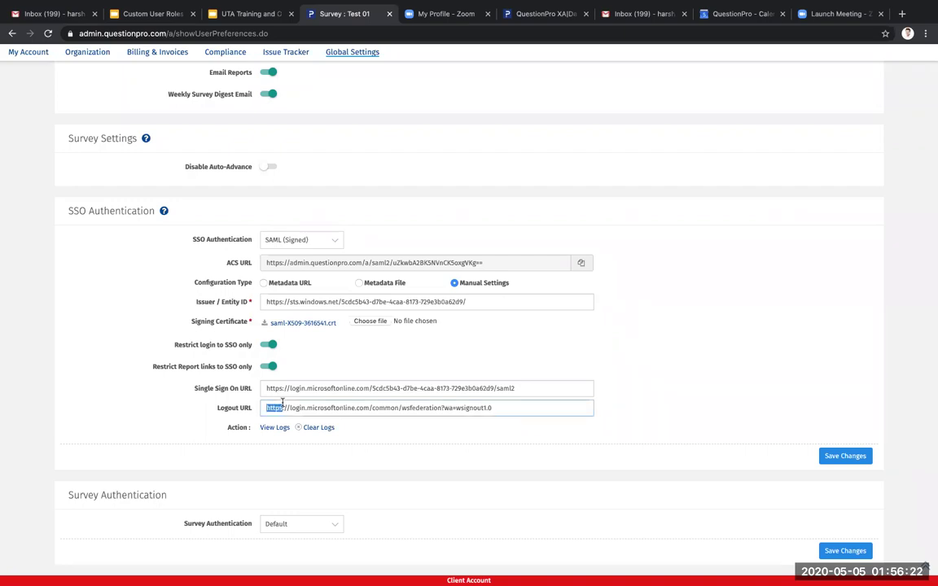
left_click(354, 388)
scroll(492, 388, "down", 1)
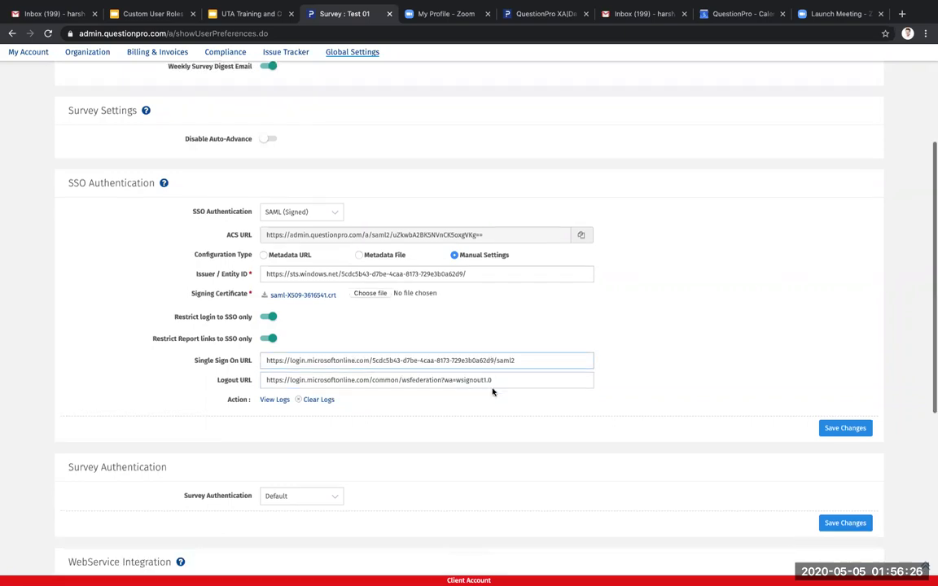
scroll(492, 392, "down", 1)
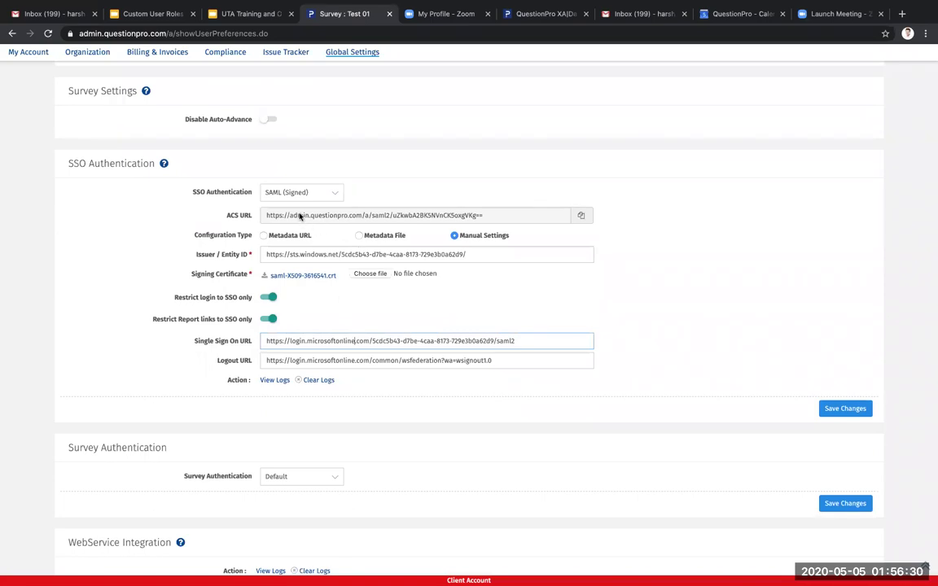
scroll(511, 353, "down", 10)
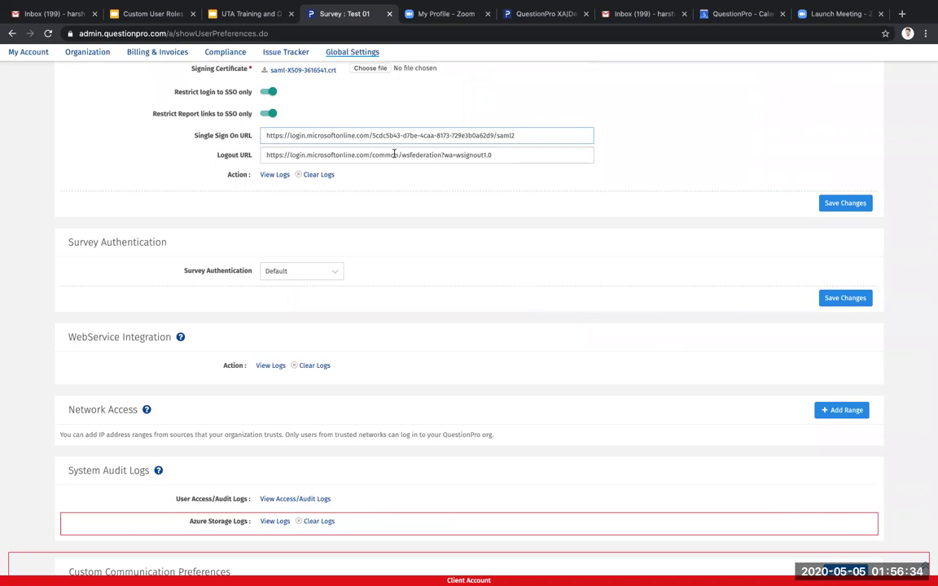
scroll(396, 154, "up", 3)
scroll(394, 157, "up", 3)
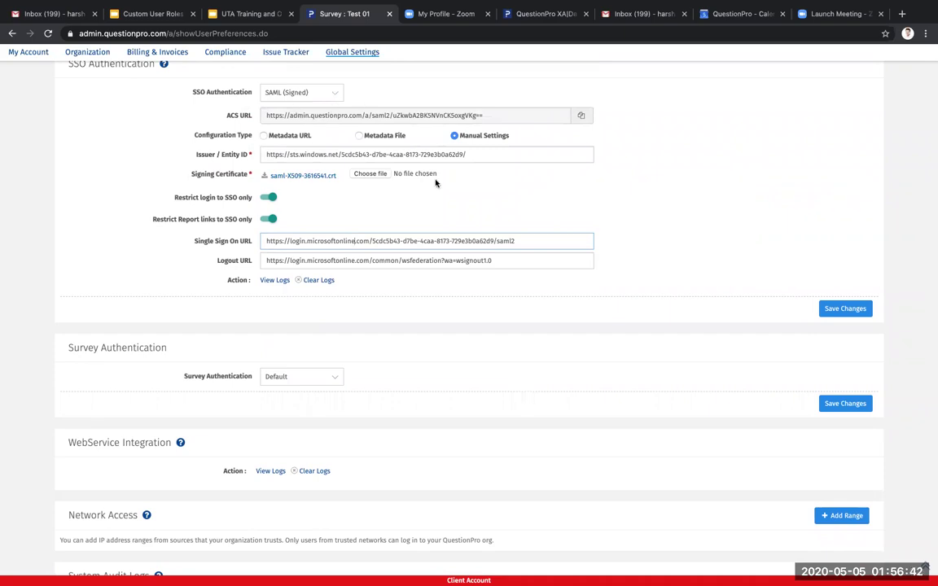
scroll(436, 183, "down", 1)
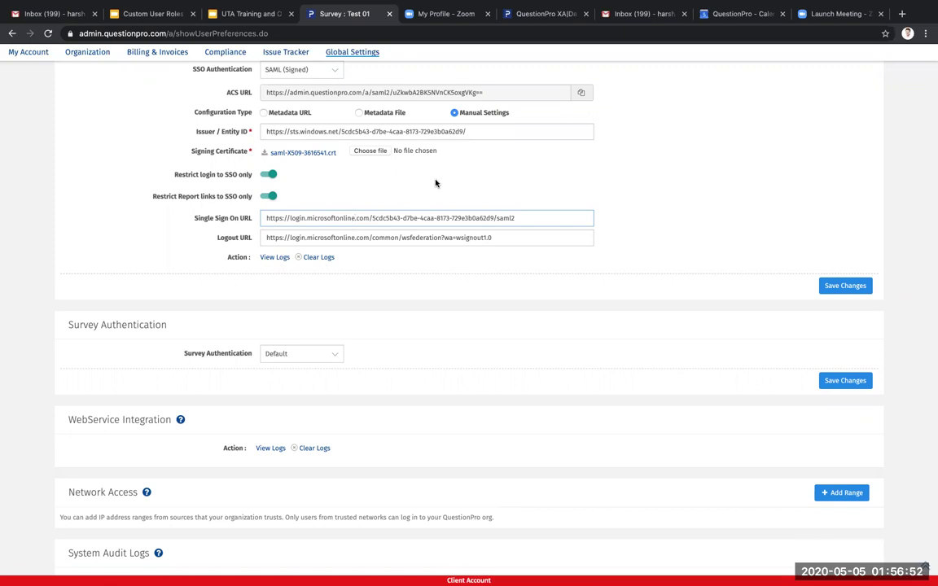
- Show the Survey Authentication choices, including SAML (Single Sign-On), without changing the selection
left_click(315, 358)
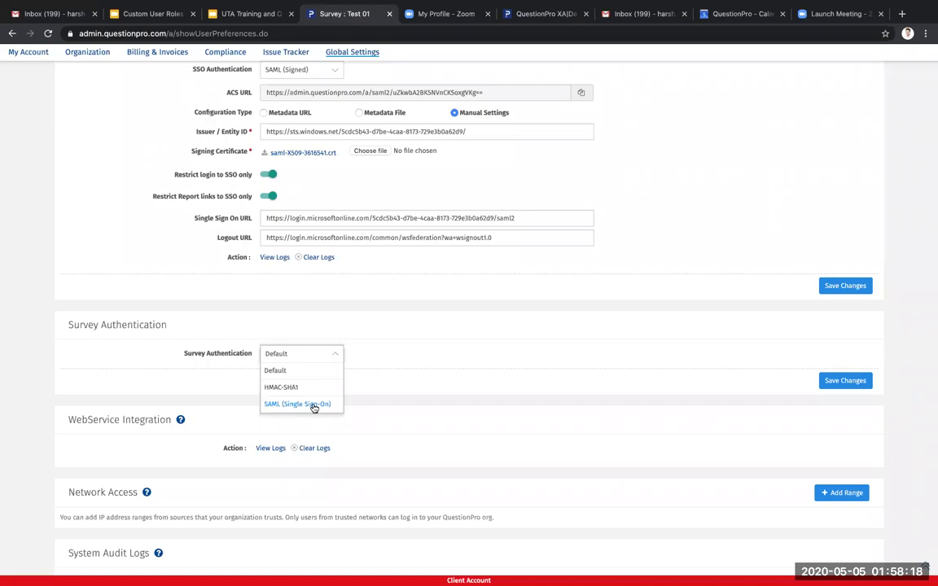
left_click(540, 314)
scroll(539, 314, "up", 1)
scroll(540, 314, "up", 5)
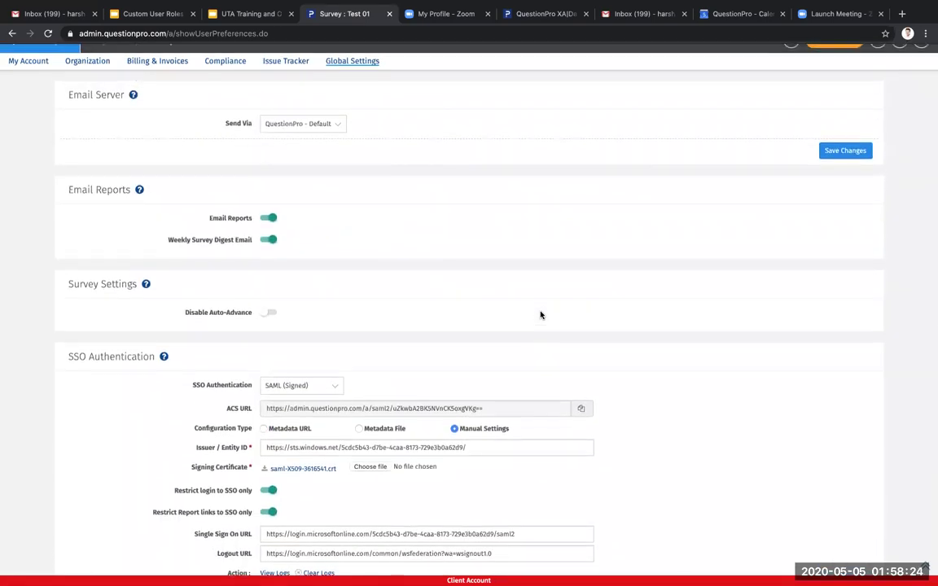
scroll(540, 315, "down", 3)
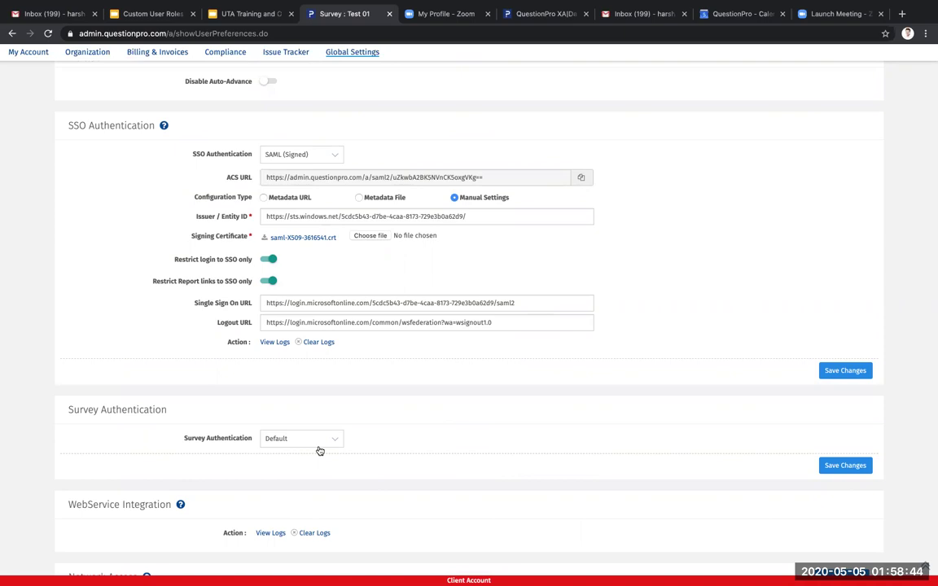
scroll(320, 450, "up", 3)
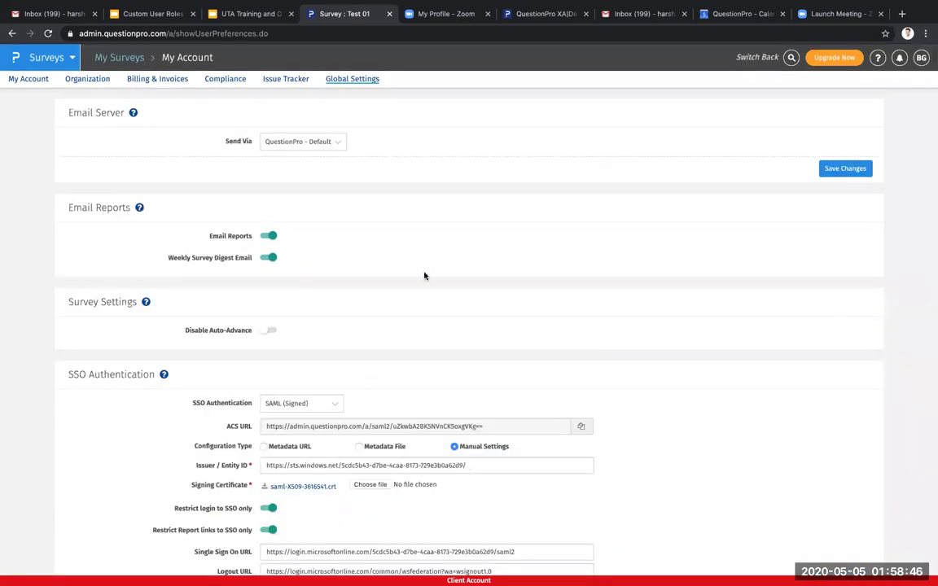
- Show the Email Server sending choices without changing them, and review the reported ticket's ETA in the Issue Tracker
left_click(290, 147)
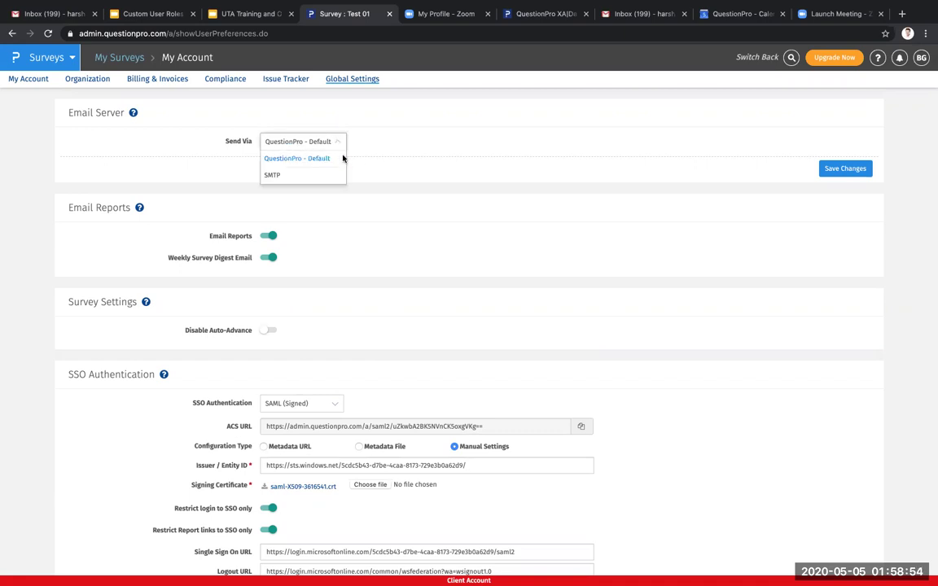
left_click(481, 129)
left_click(330, 142)
left_click(467, 128)
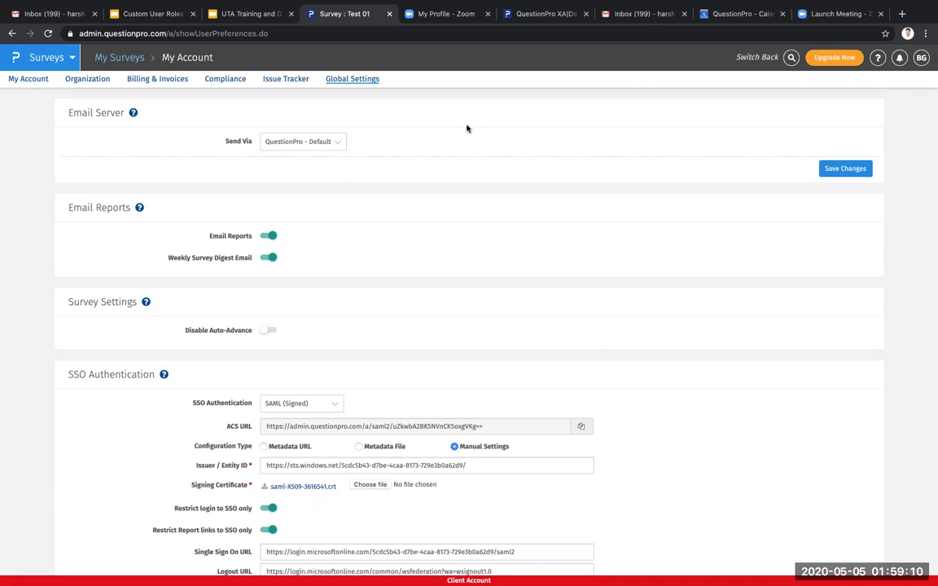
left_click(282, 80)
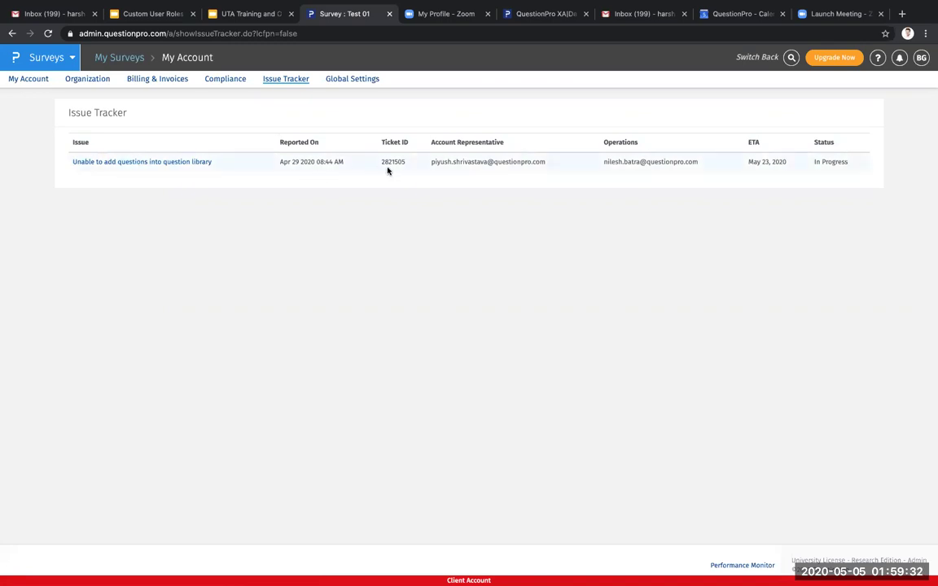
left_click_drag(739, 164, 780, 165)
- Review the organization's CAN-SPAM, Privacy and Accessibility compliance settings without enabling any of them
left_click(218, 82)
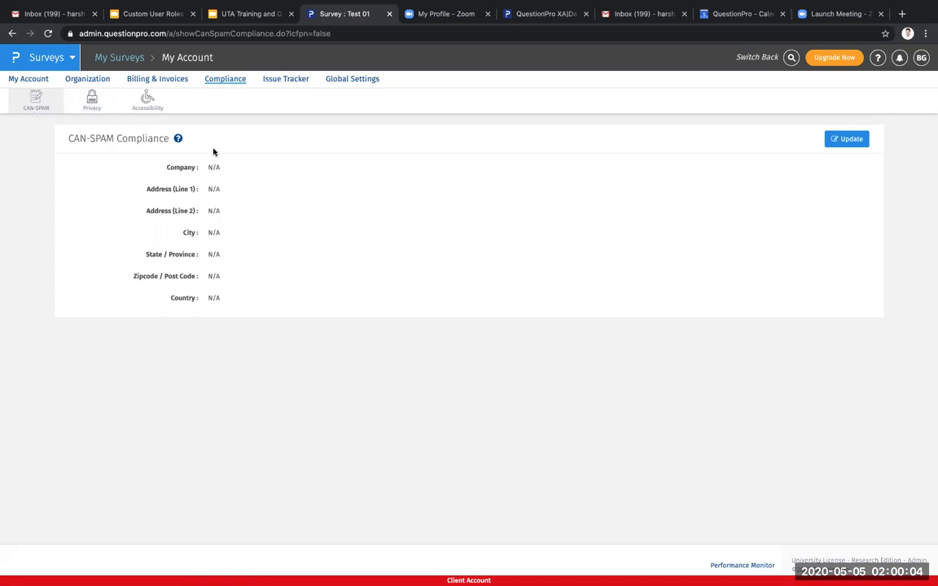
left_click_drag(217, 167, 213, 279)
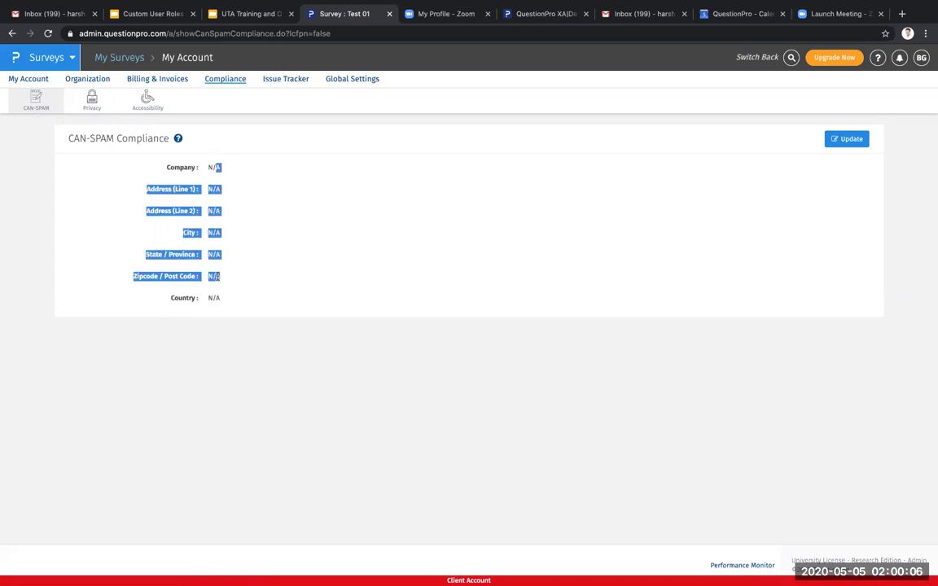
left_click(289, 250)
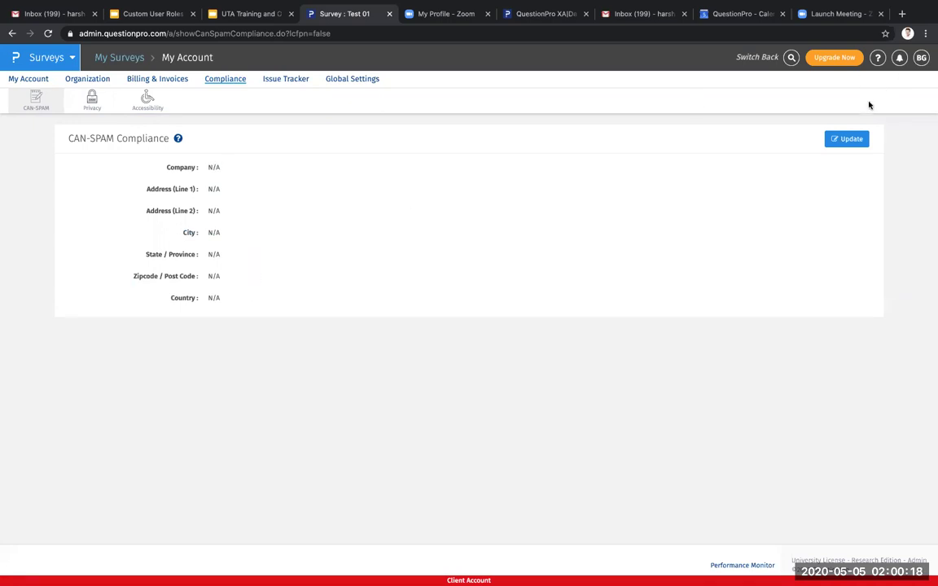
left_click(93, 102)
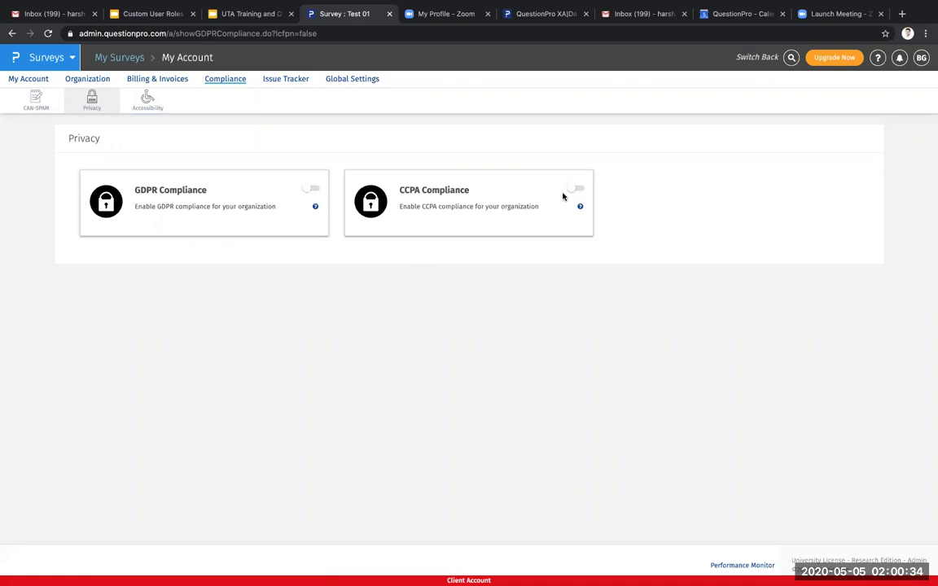
left_click(157, 111)
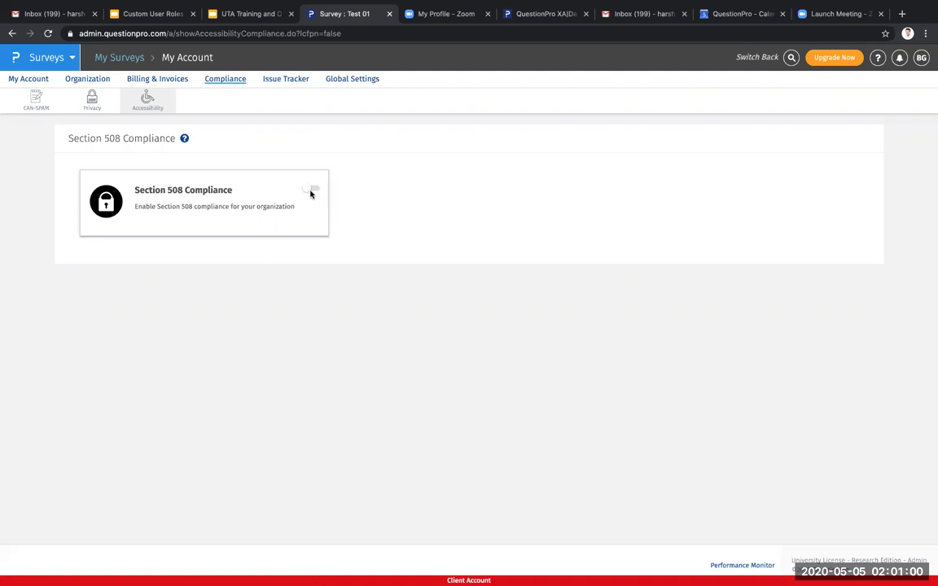
- Review the invoices under Billing & Invoices and the My Account overview, highlighting the billed amount and the customer ID
left_click(153, 81)
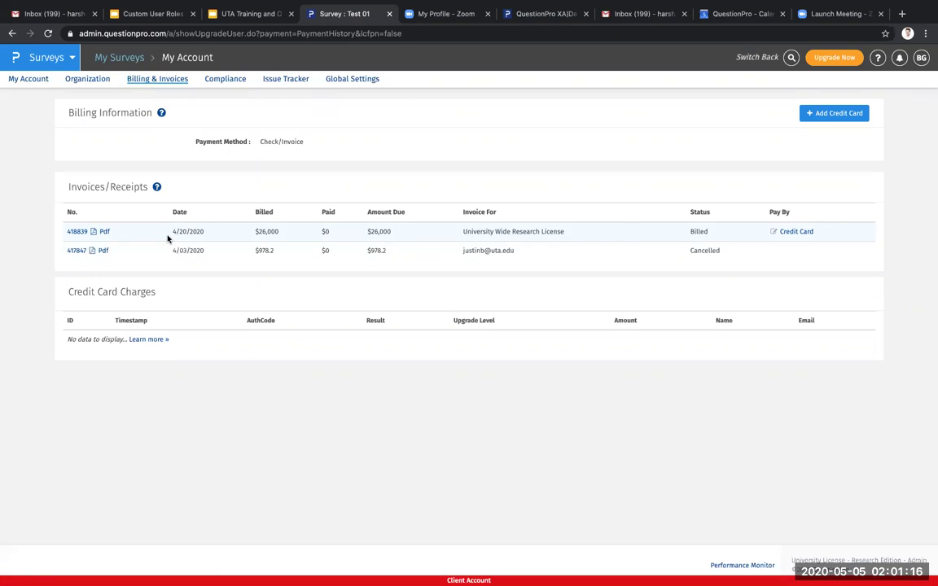
triple_click(262, 232)
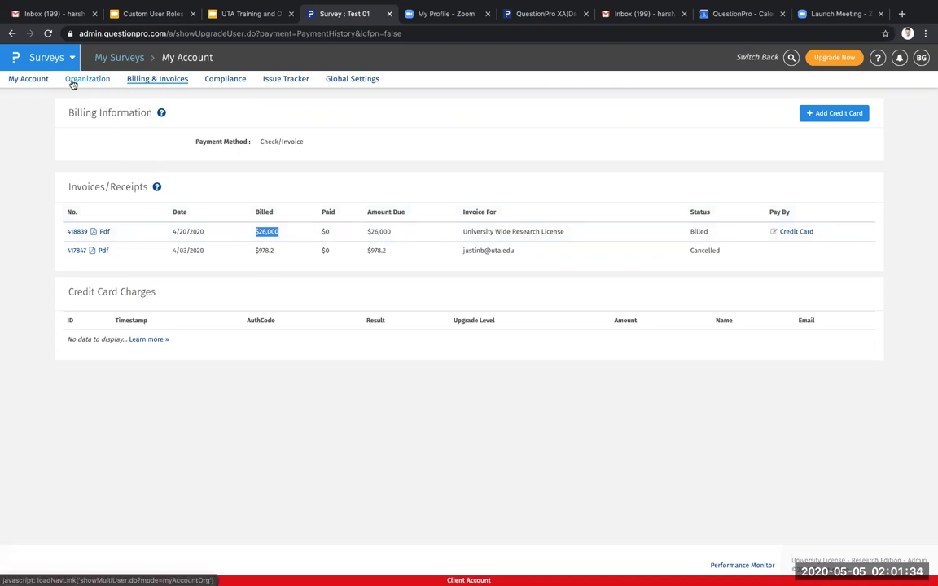
left_click(40, 84)
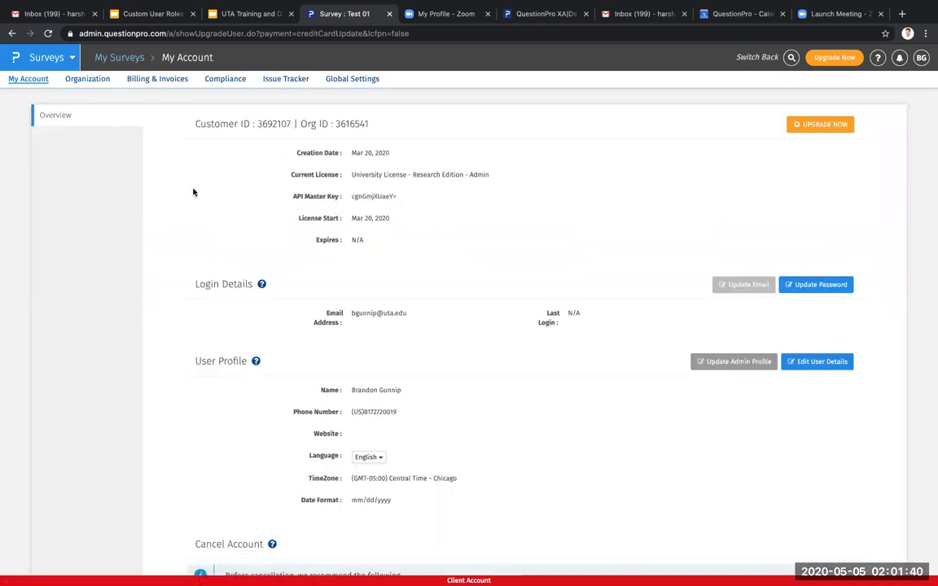
scroll(193, 190, "down", 2)
scroll(193, 191, "up", 2)
left_click_drag(196, 124, 292, 127)
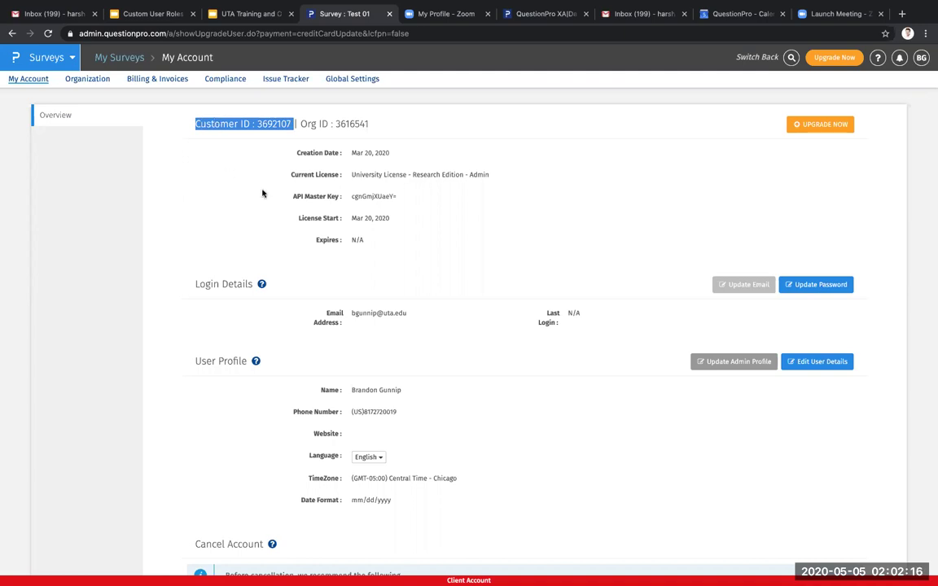
scroll(236, 236, "down", 2)
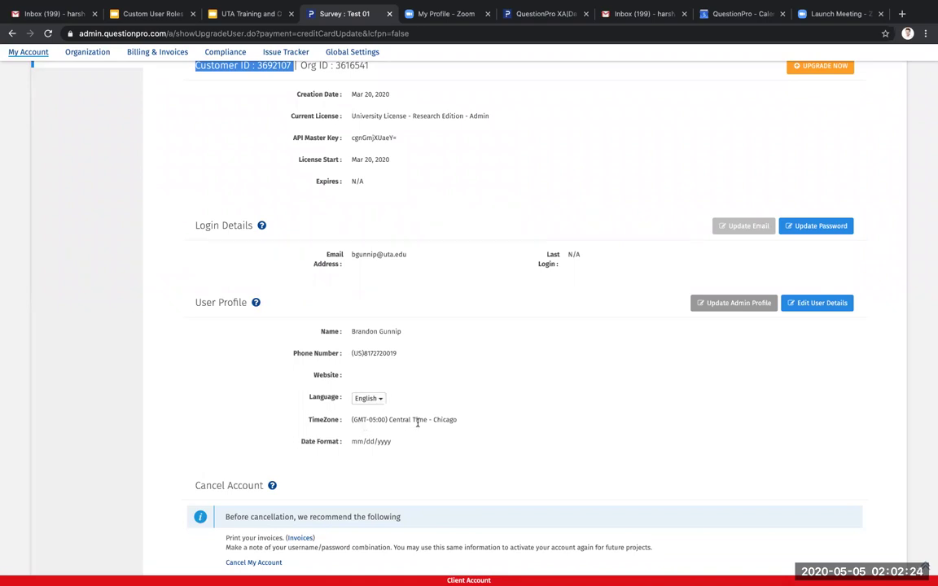
scroll(425, 422, "down", 2)
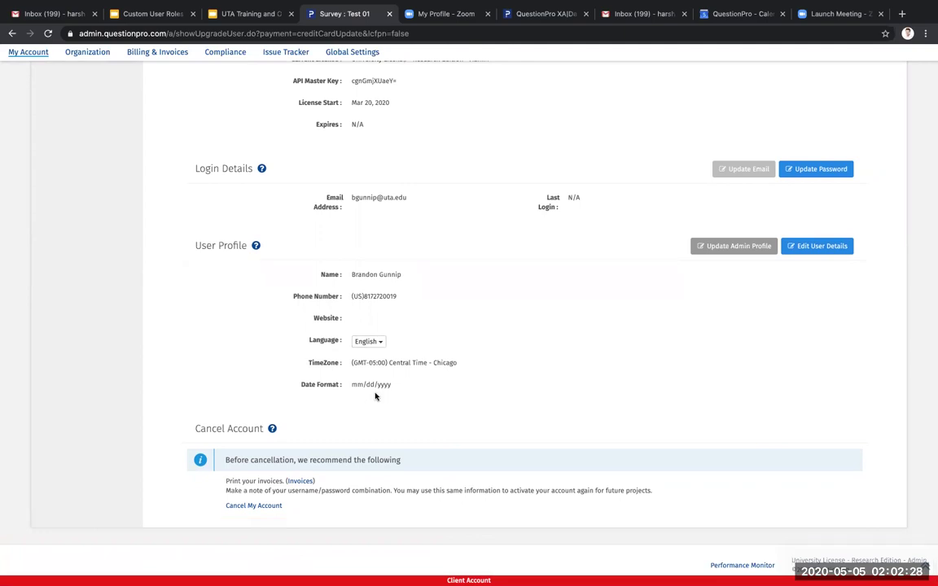
scroll(376, 395, "up", 3)
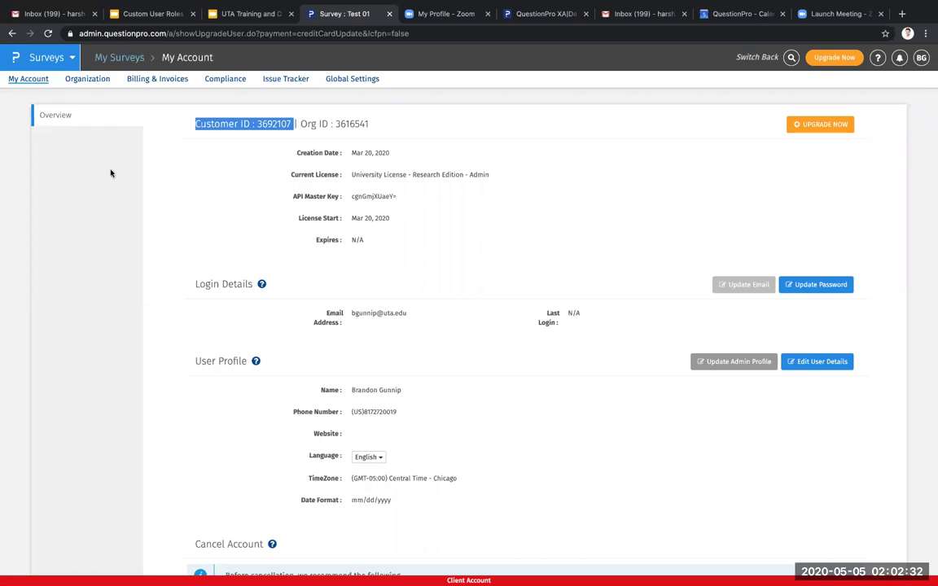
- Open the Usage Dashboard from the surveys list and look through the user filter's list without selecting anyone
left_click(127, 63)
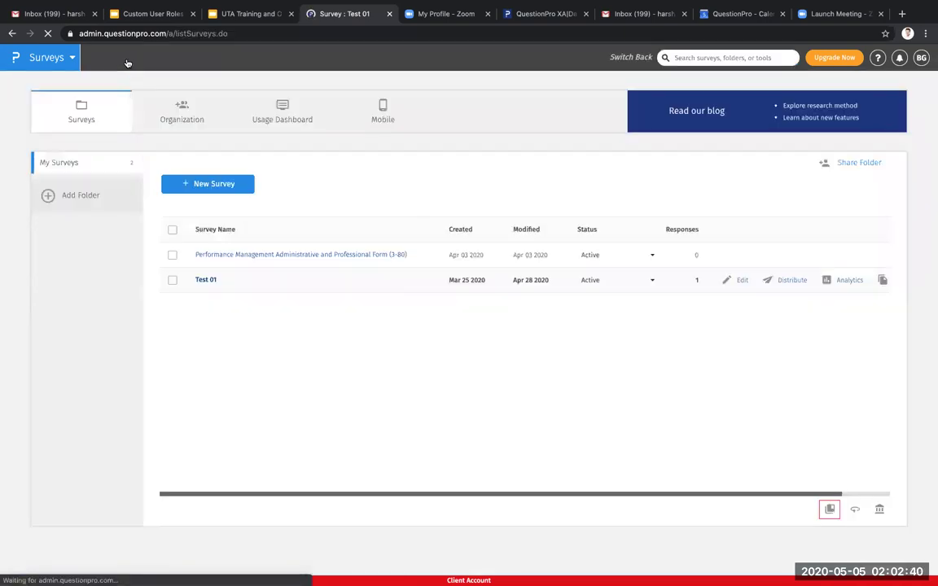
left_click(294, 111)
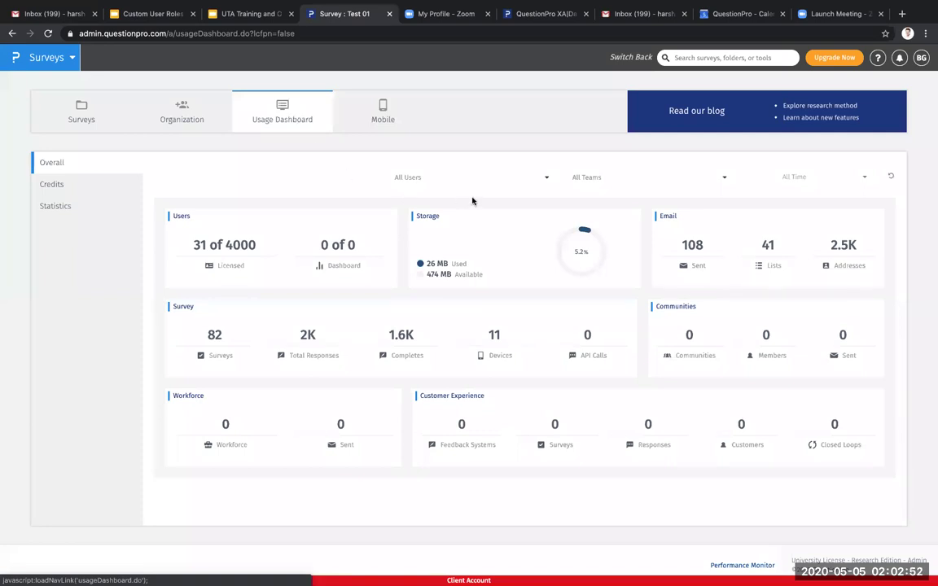
left_click(514, 179)
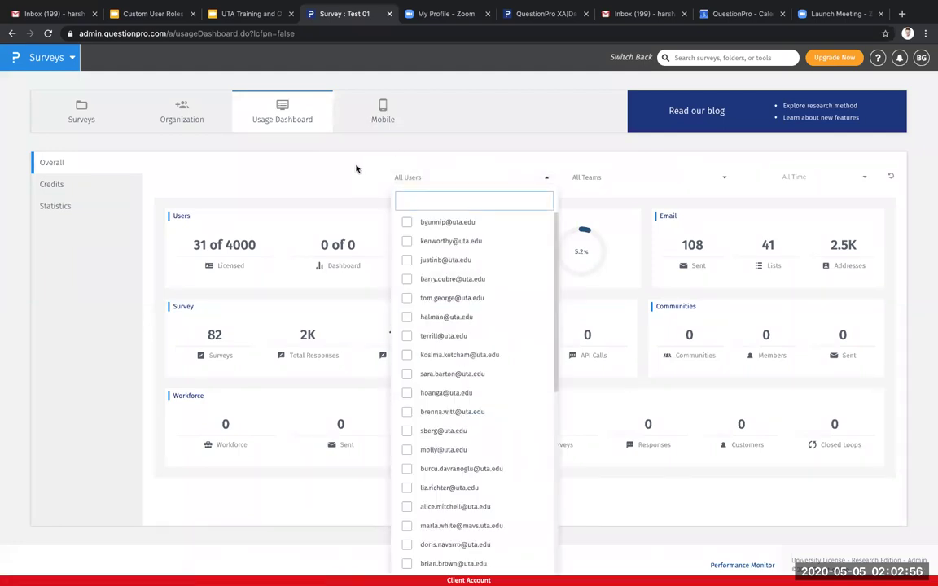
scroll(471, 304, "down", 5)
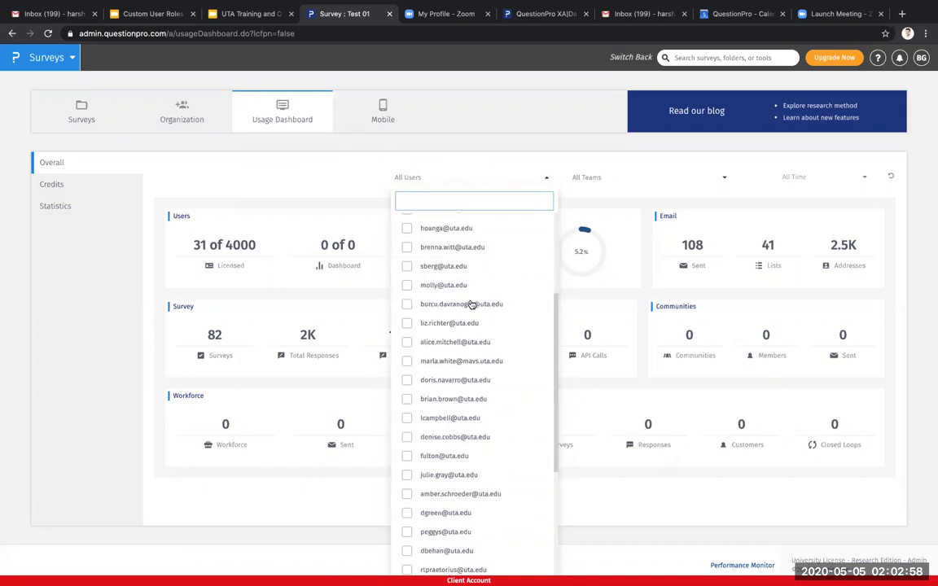
scroll(471, 305, "down", 2)
scroll(456, 293, "up", 7)
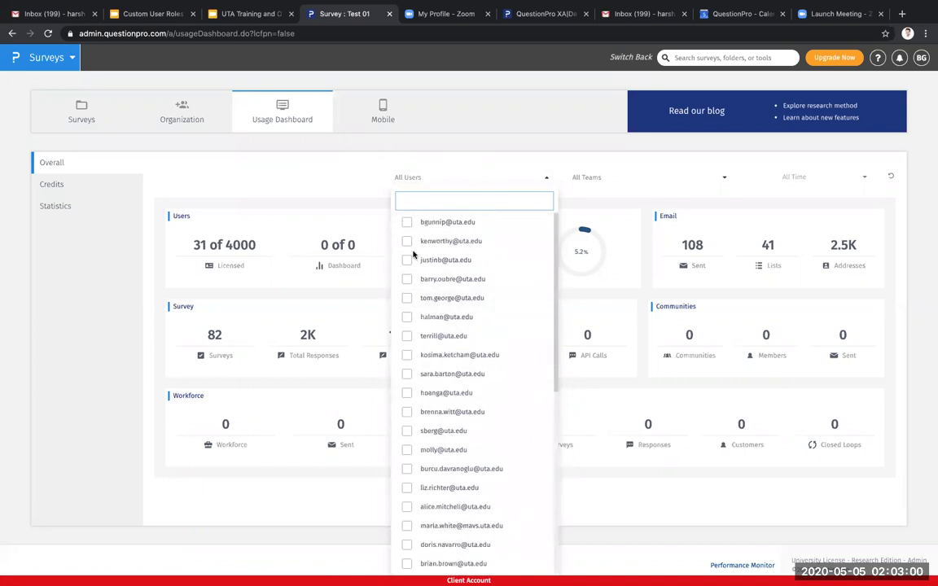
left_click(325, 164)
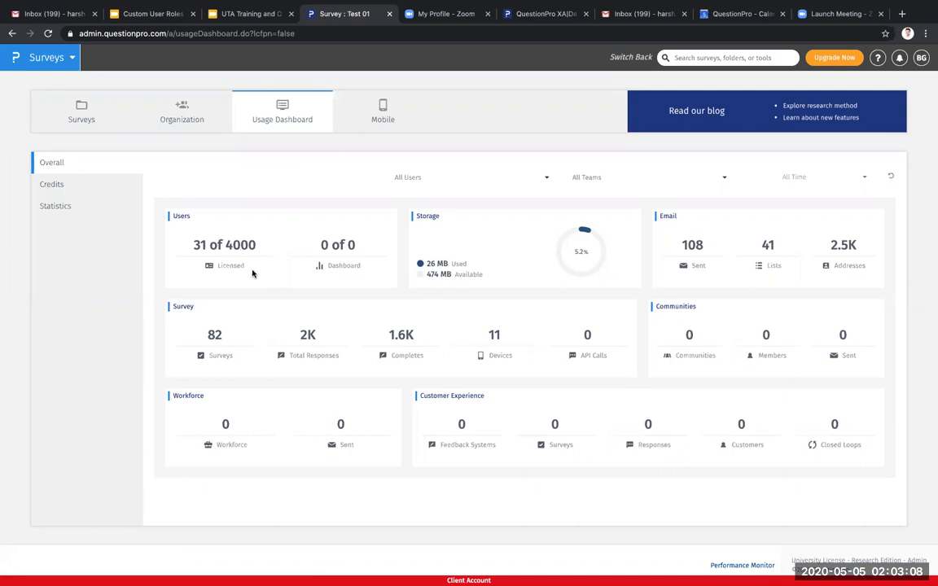
- Highlight the Survey usage figures for surveys, total responses, completes and devices on the overall dashboard
double_click(215, 335)
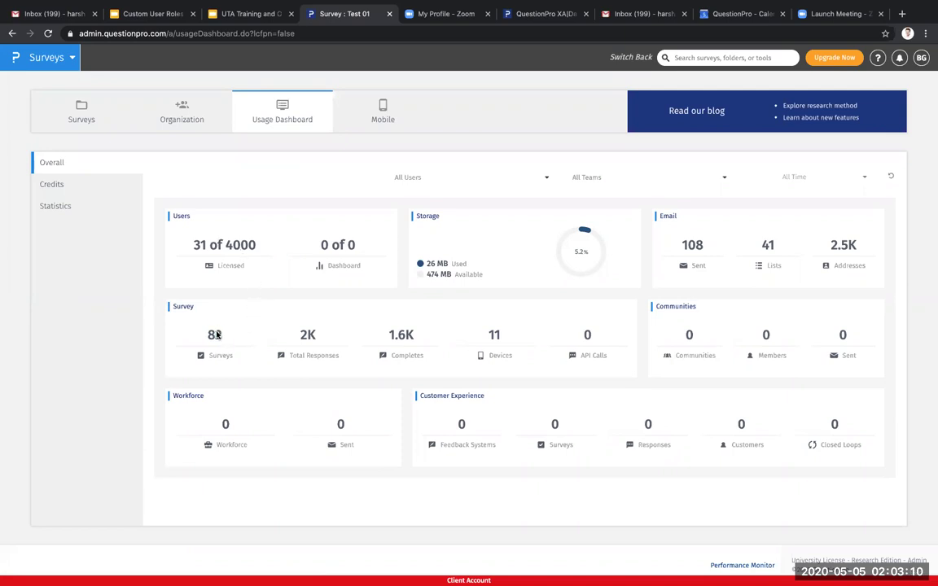
double_click(303, 334)
left_click_drag(388, 335, 405, 335)
left_click(503, 338)
left_click_drag(502, 336, 488, 340)
left_click(617, 346)
- Highlight the Email usage figures for sent emails, lists and addresses, finishing with nothing selected
left_click_drag(713, 241, 677, 251)
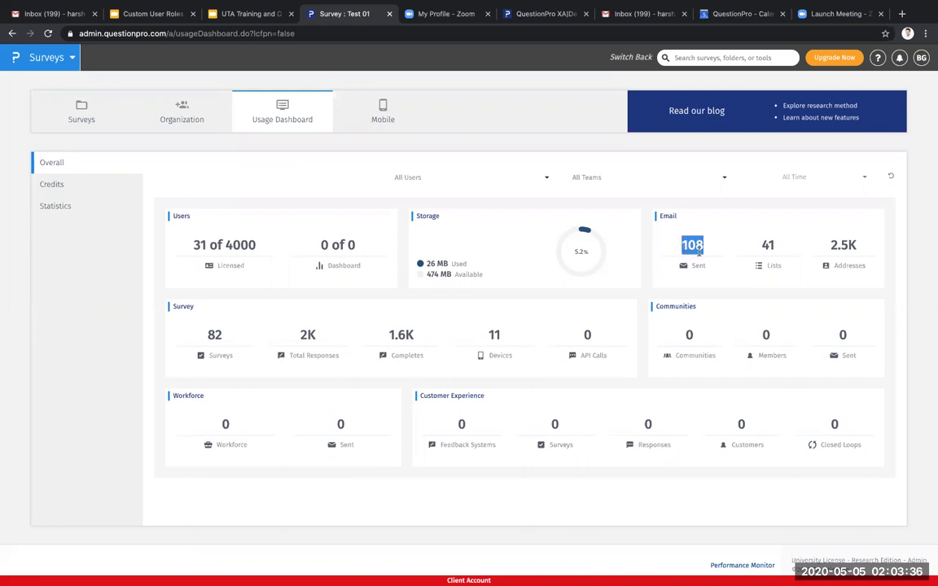
double_click(766, 246)
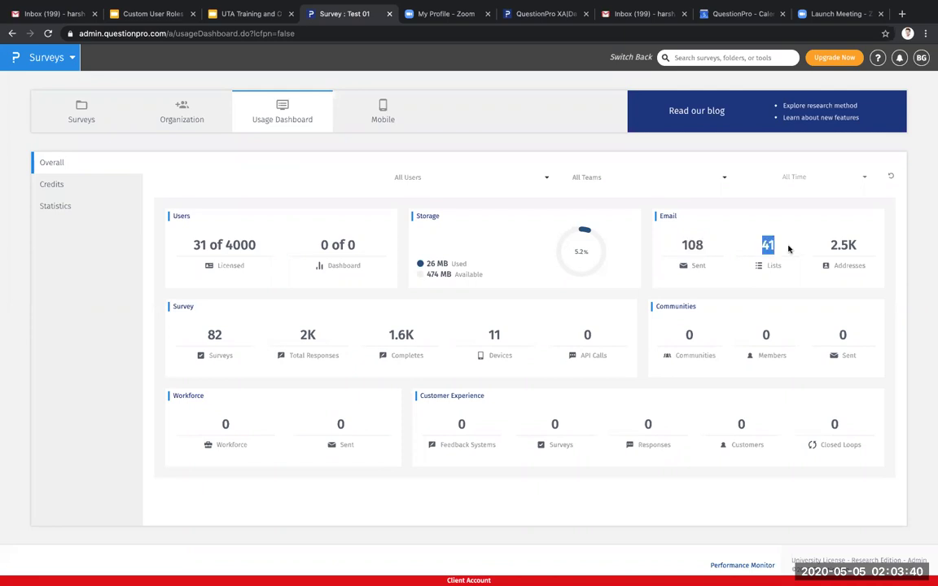
double_click(832, 244)
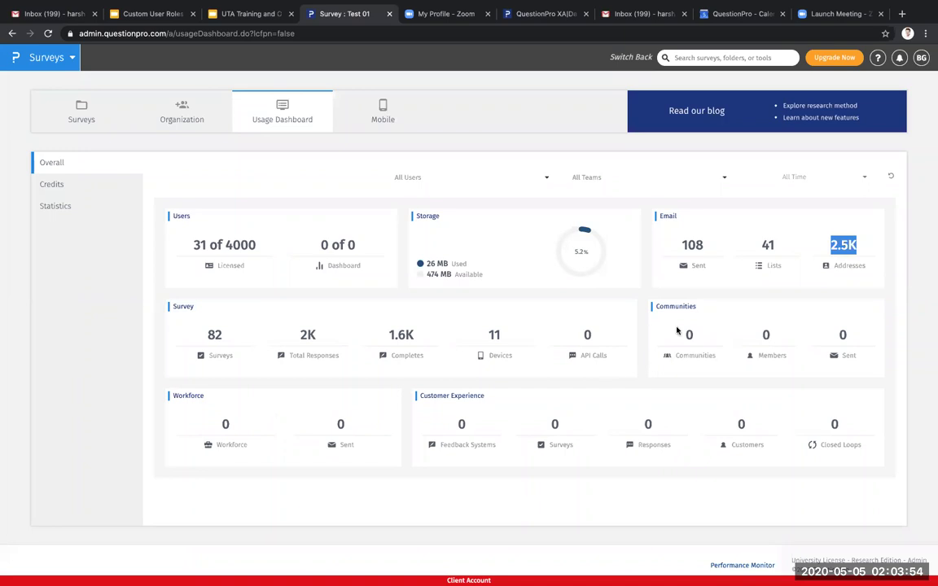
left_click(648, 315)
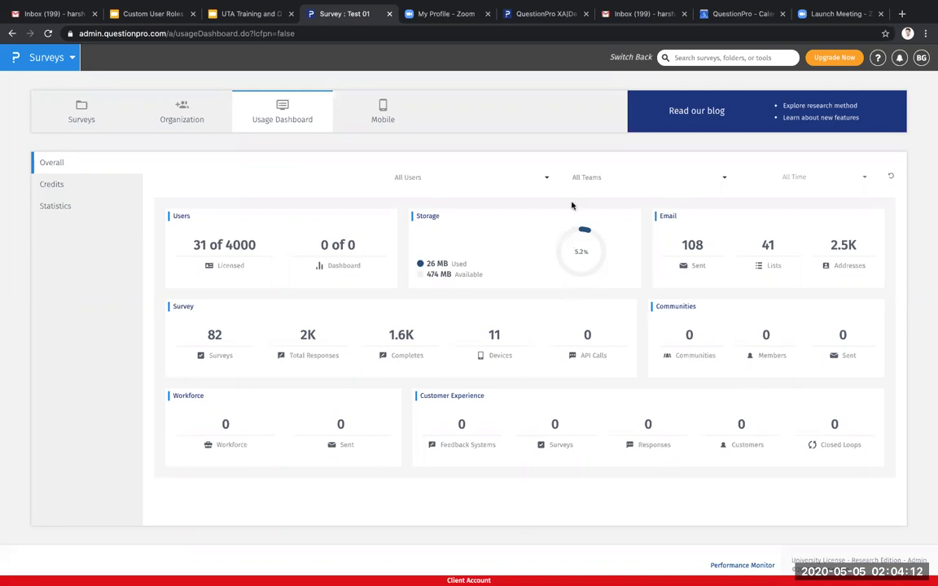
- Show the dashboard's team and time period filter choices without applying any filter
left_click(633, 178)
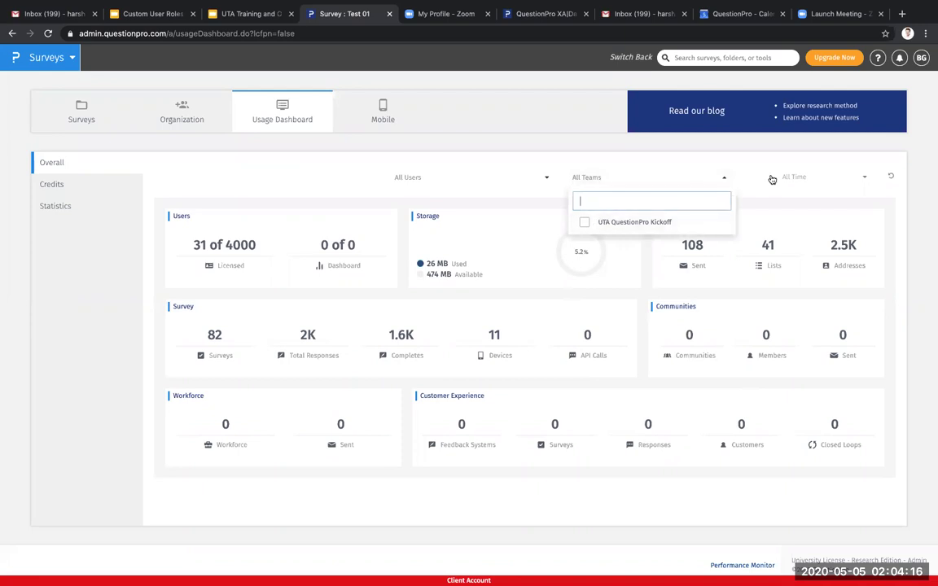
left_click(796, 177)
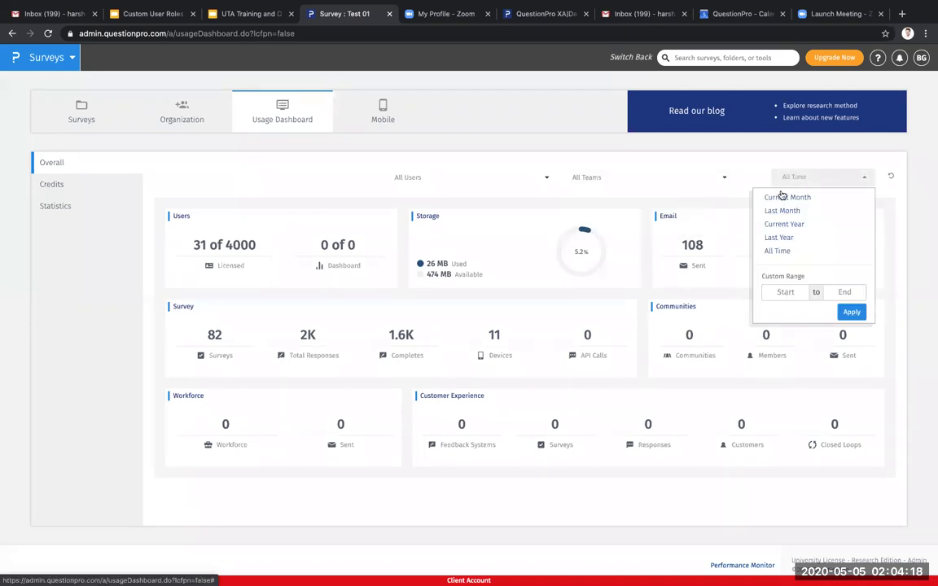
left_click(660, 170)
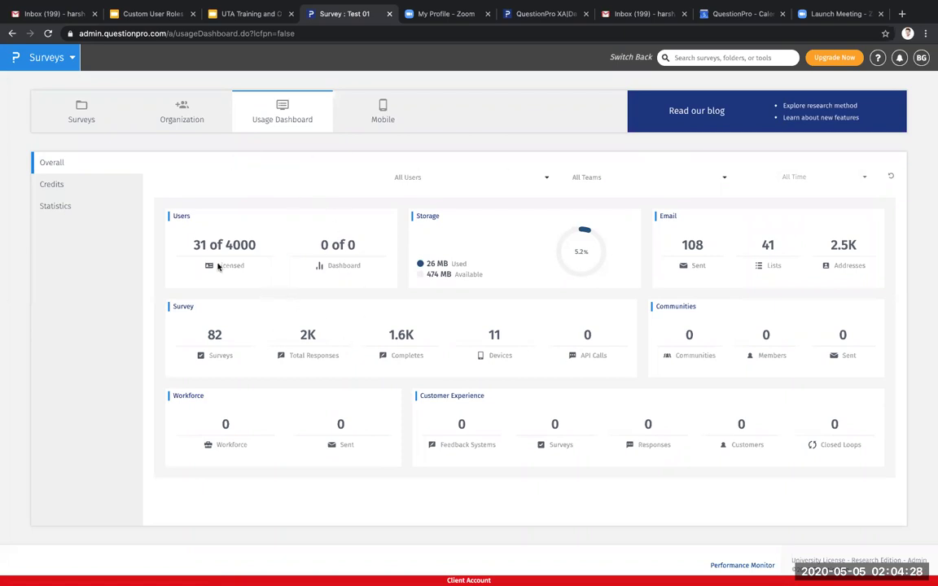
- Review the Usage Dashboard's Credits section and its Add Credits payment form, closing the form without buying any
left_click(51, 185)
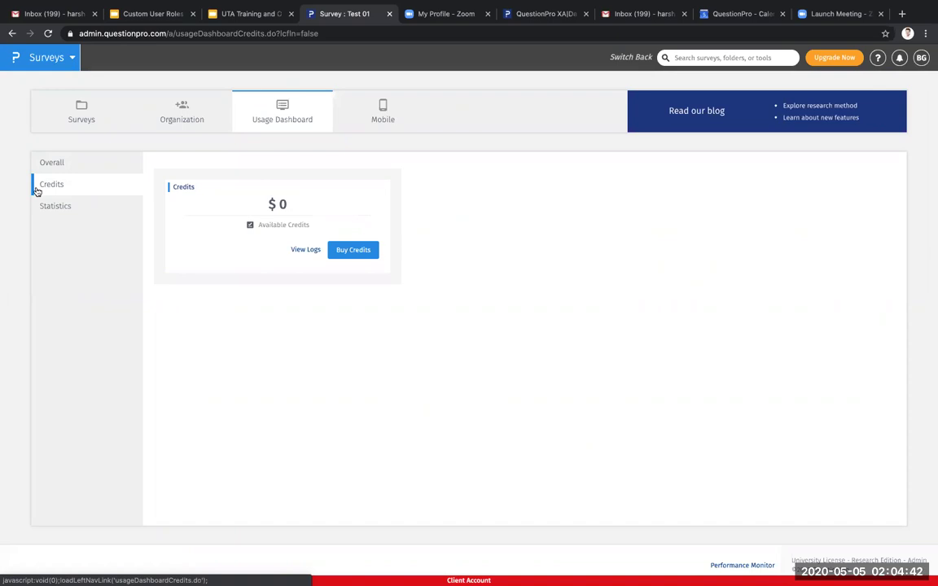
left_click(363, 258)
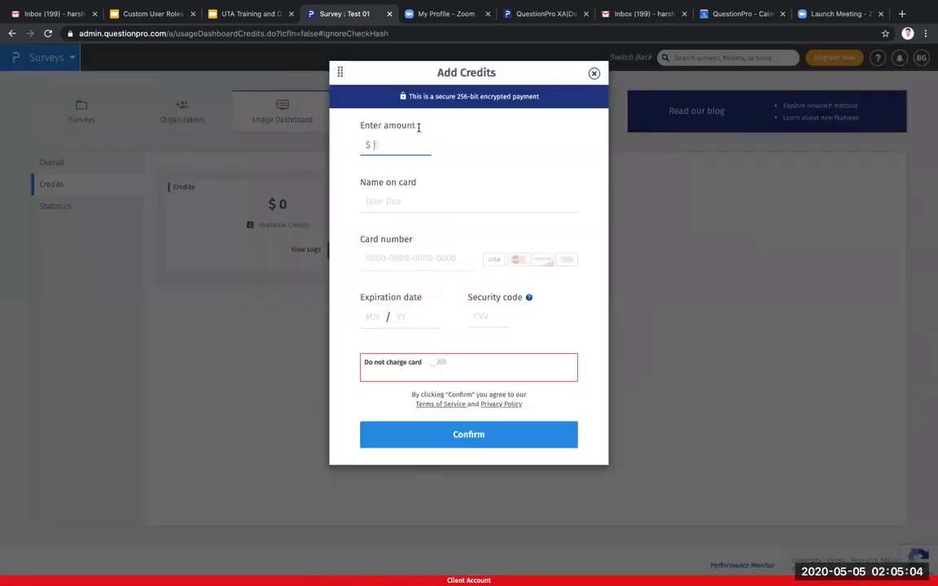
left_click(593, 74)
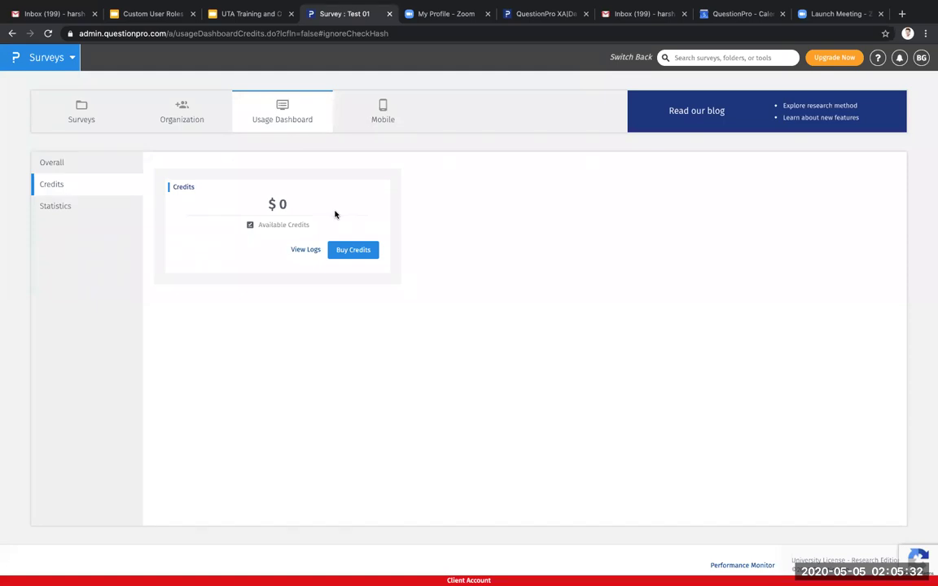
- Review the Survey Responses chart under Statistics, inspecting the data points for Apr-2020 and May-2020
left_click(80, 215)
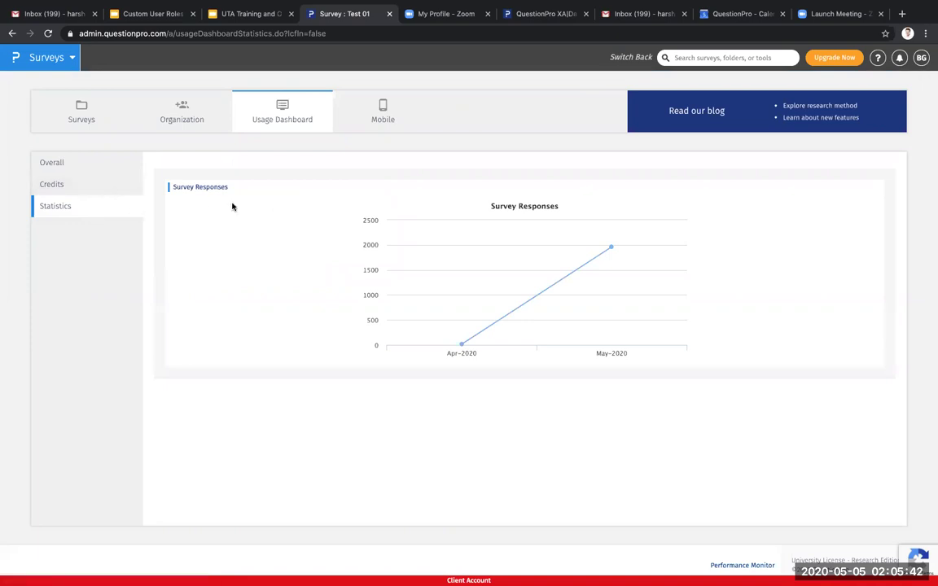
mouse_move(412, 278)
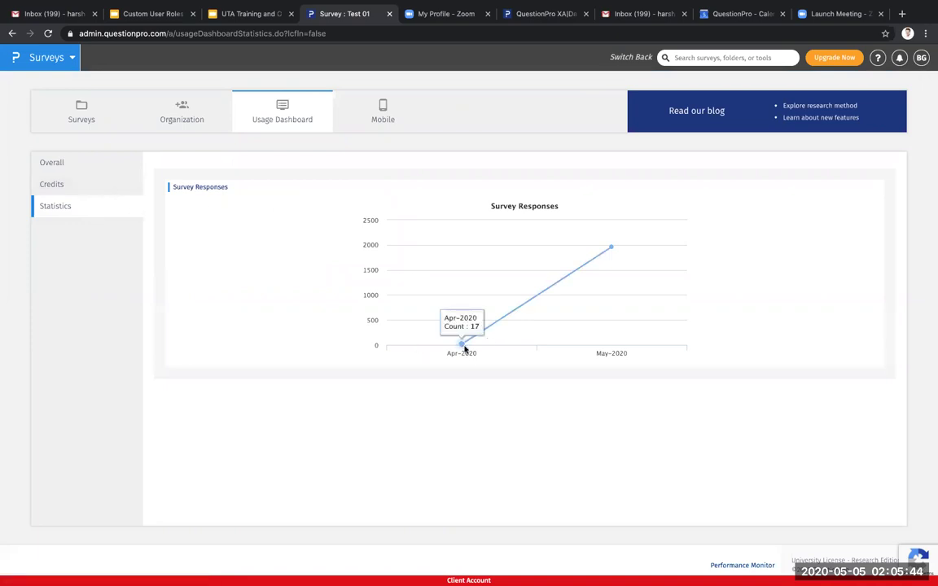
mouse_move(610, 249)
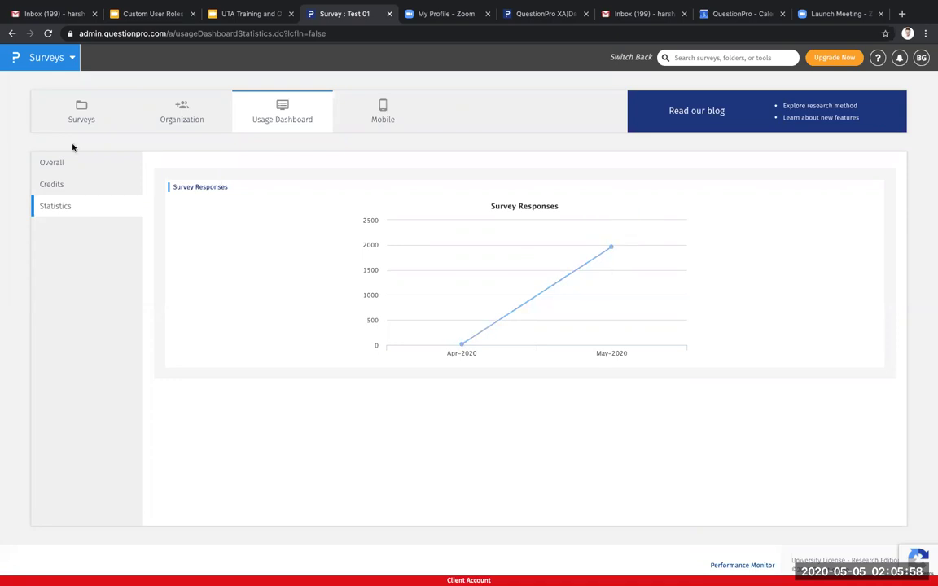
- Switch to the UTA Training and Onboarding Deck and highlight University Survey Theme on the Administrator Training slide
left_click(139, 16)
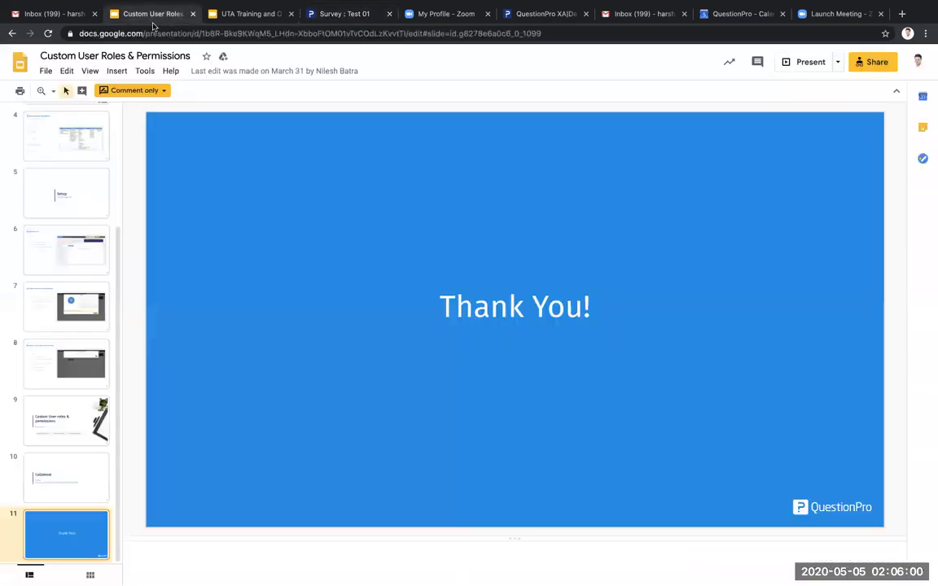
left_click(235, 12)
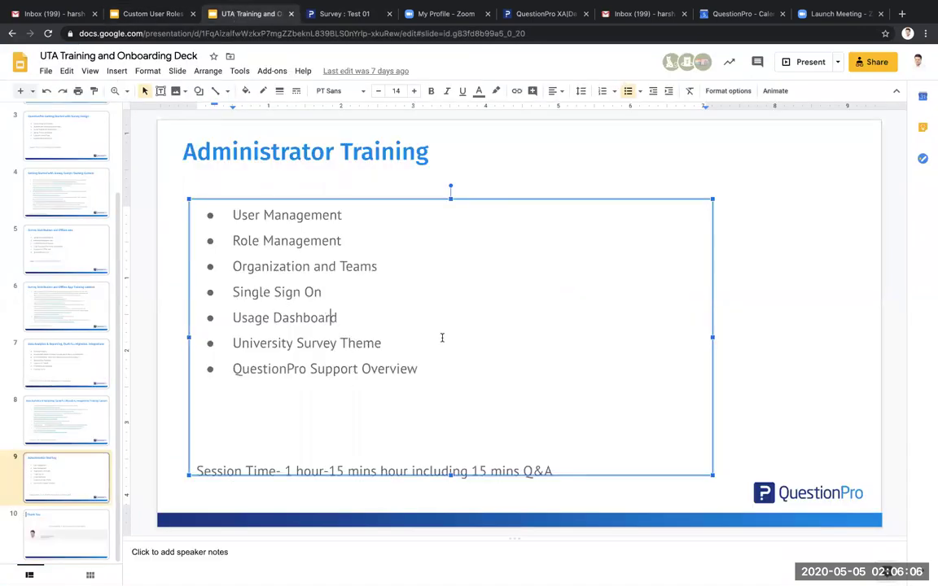
left_click_drag(381, 342, 261, 342)
left_click(544, 328)
- Return to QuestionPro and open the Test 01 survey's Design page with its standard themes
left_click(356, 16)
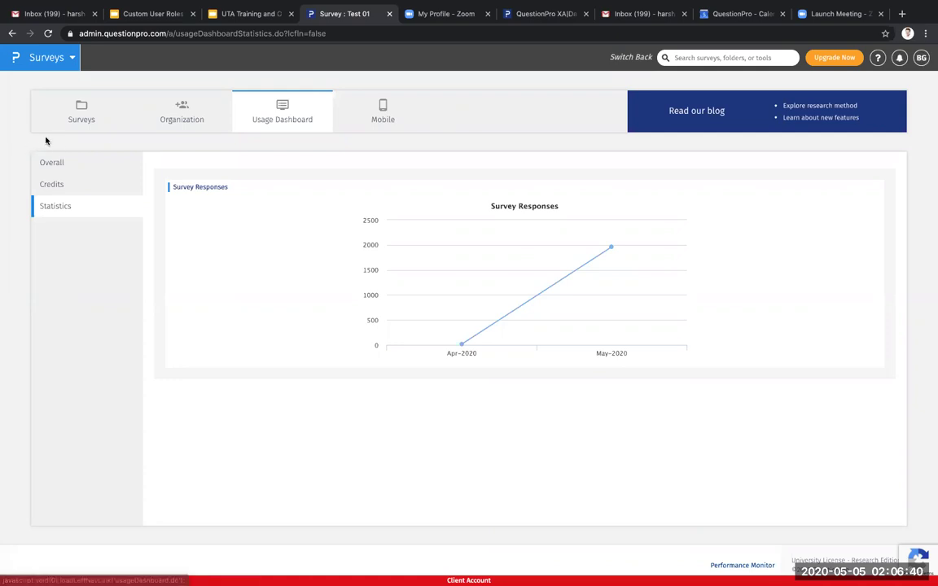
left_click(70, 122)
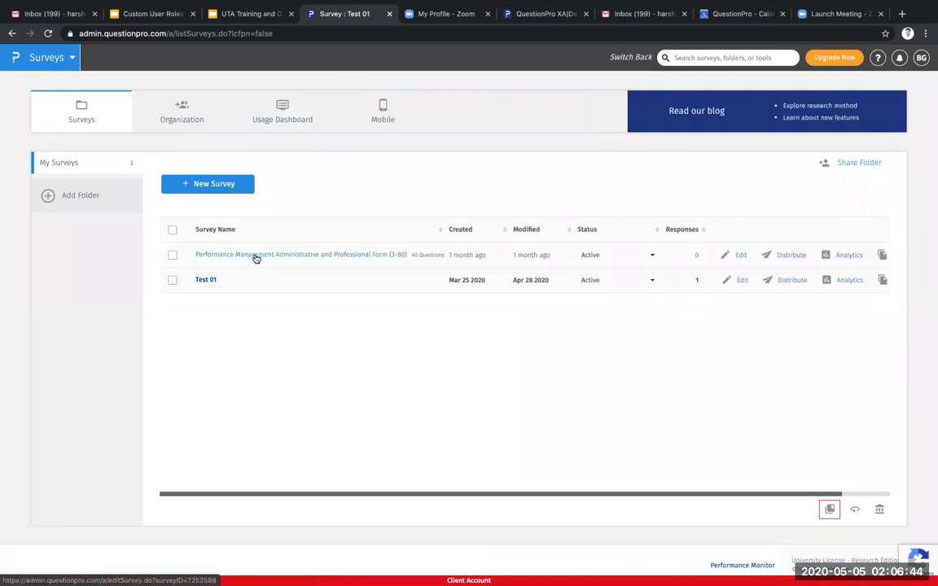
left_click(201, 281)
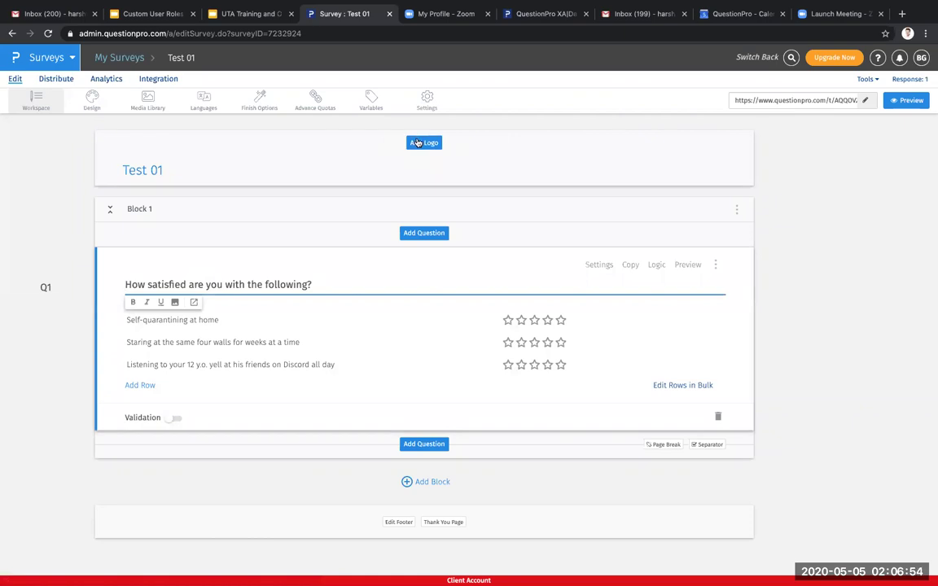
left_click(93, 106)
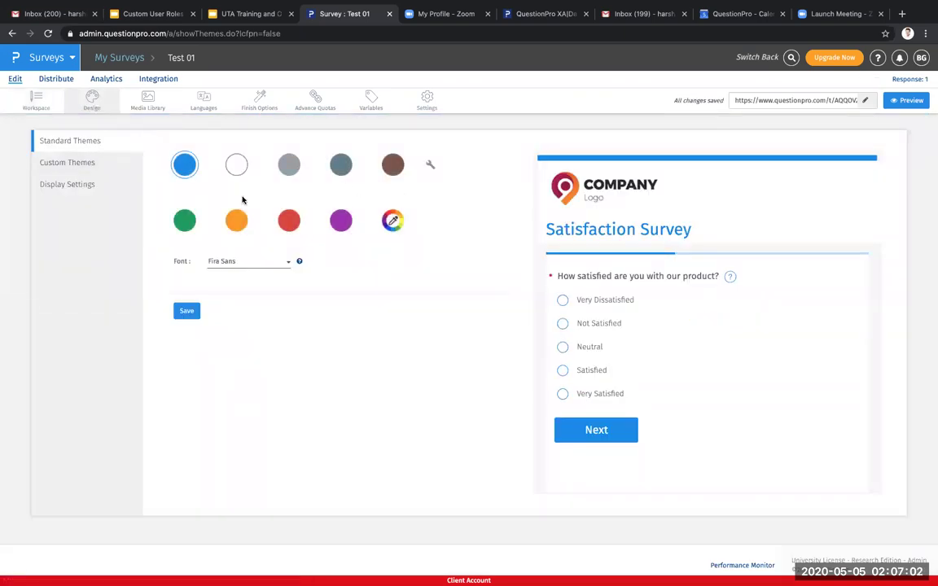
- Review the Custom Themes settings and the default theme option in Manage Themes without changing them
left_click(84, 161)
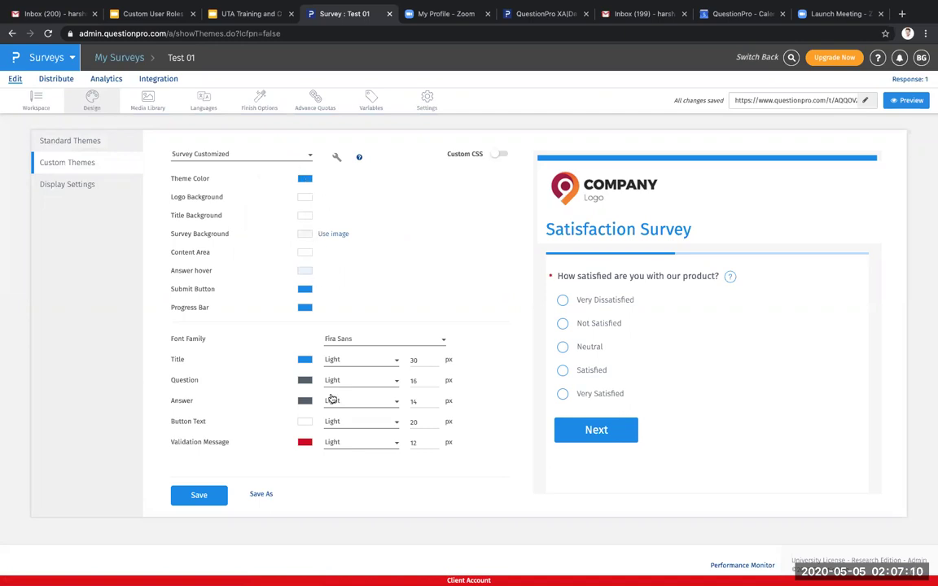
left_click(336, 156)
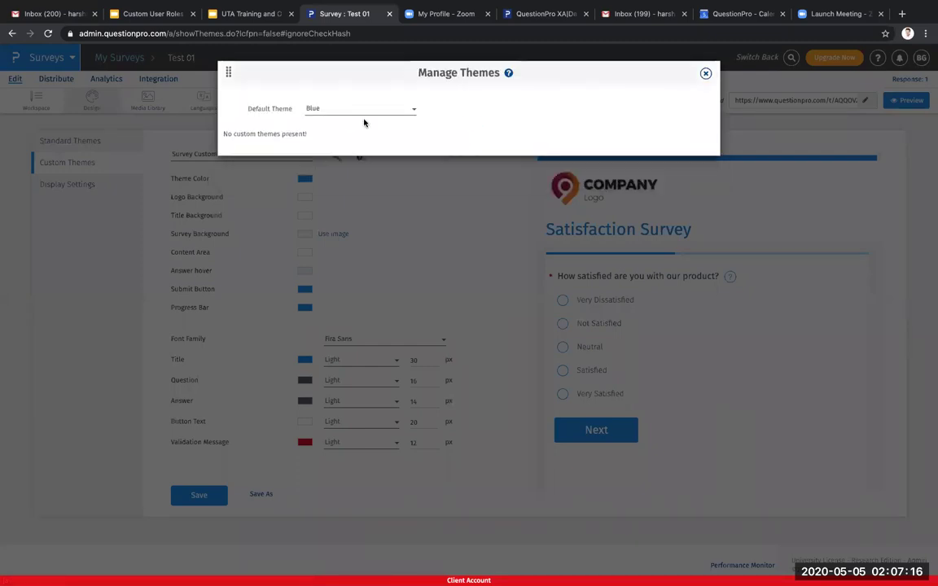
left_click(705, 73)
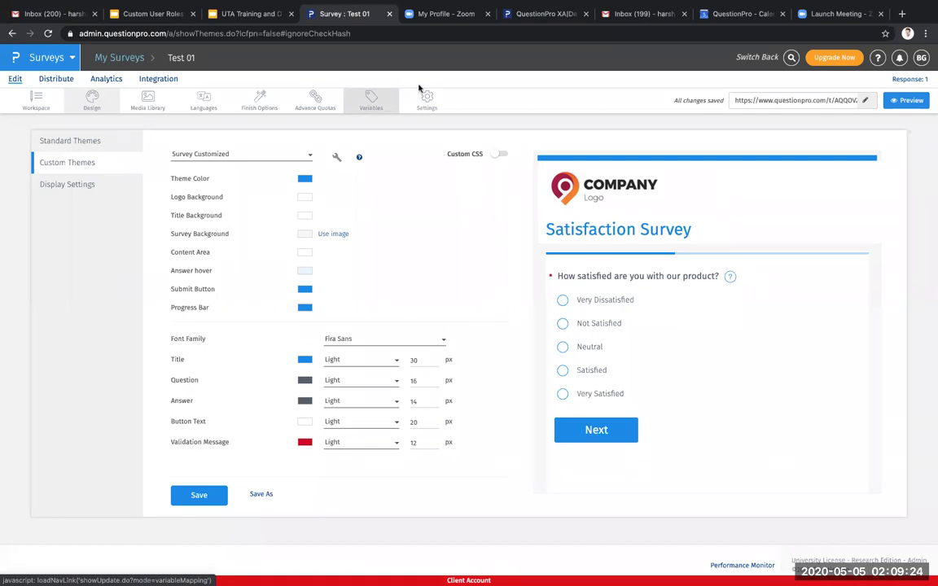
- Enable Custom CSS for the Survey Customized theme and look through its stylesheet
left_click(497, 156)
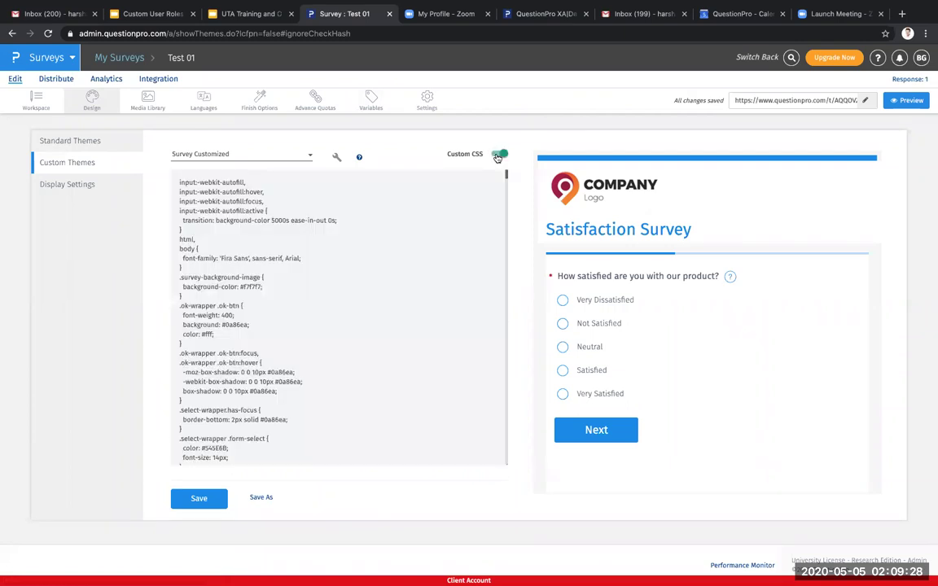
scroll(307, 271, "down", 5)
scroll(307, 271, "down", 10)
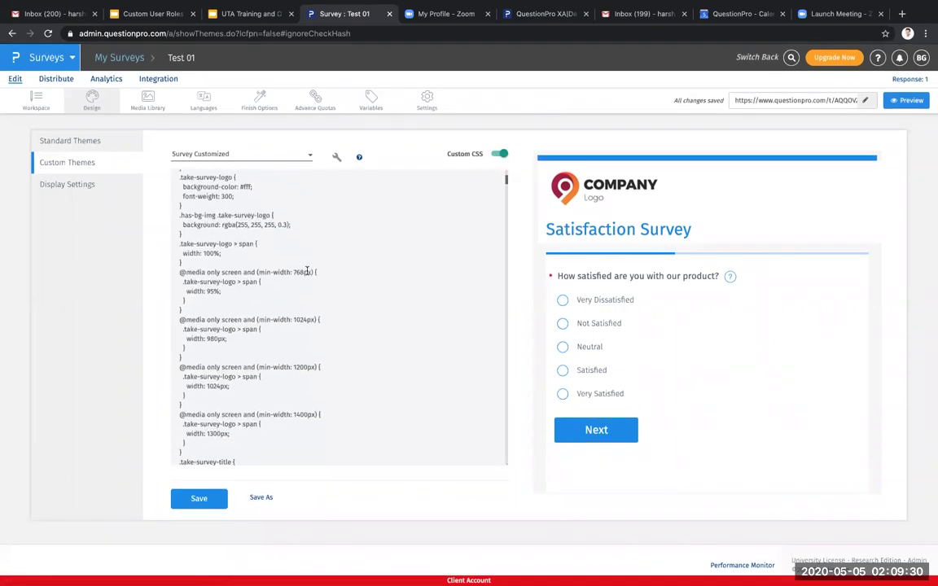
scroll(307, 271, "up", 15)
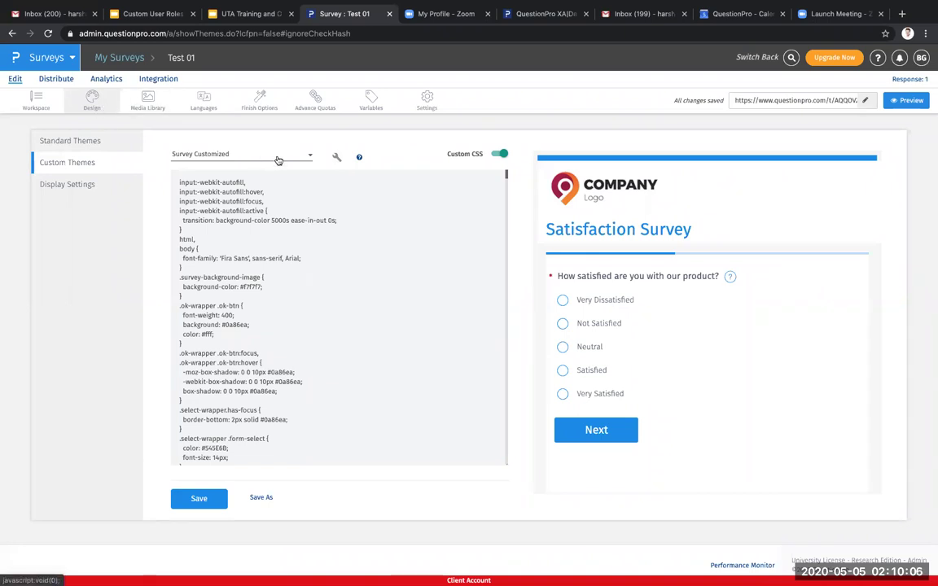
scroll(272, 329, "down", 5)
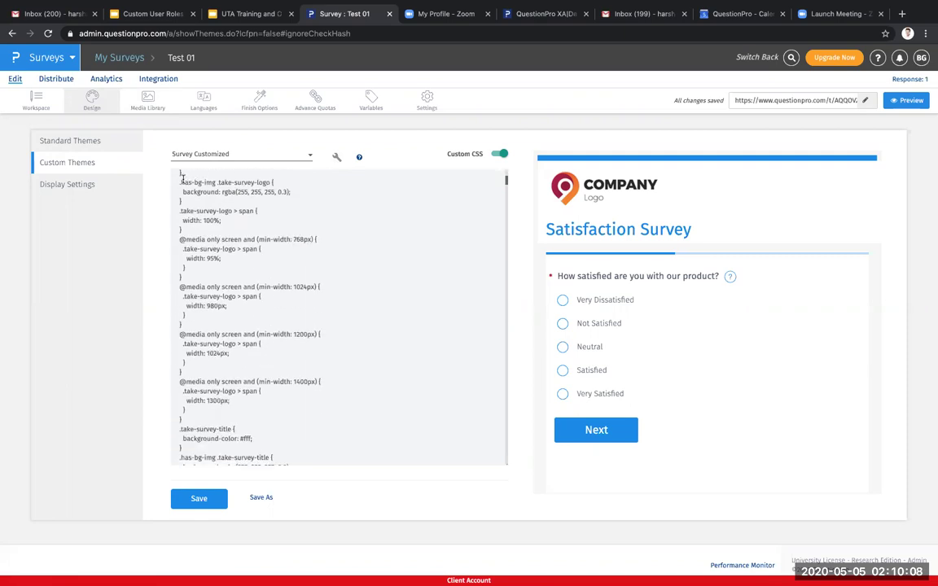
scroll(296, 351, "down", 5)
scroll(297, 353, "down", 5)
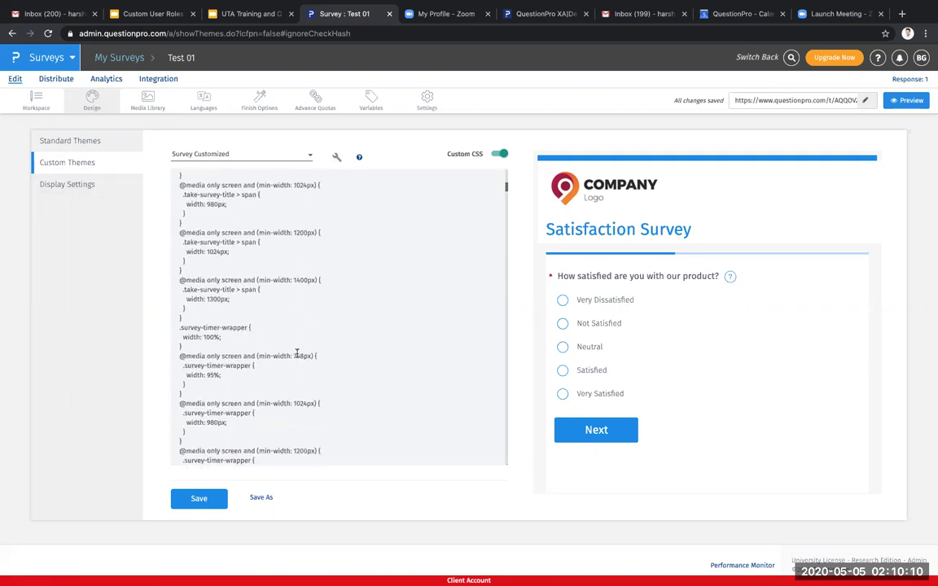
left_click(321, 224)
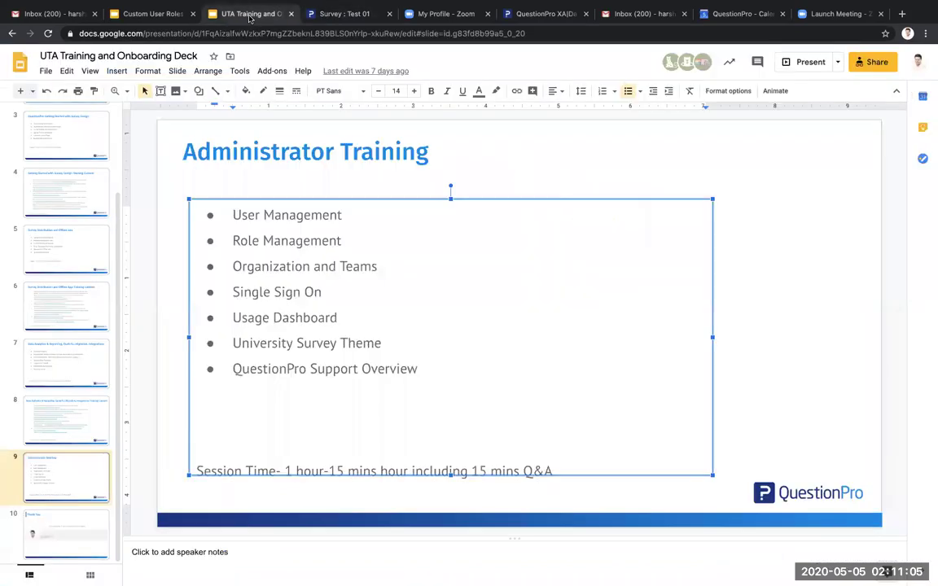
- Point out QuestionPro Support Overview on the training deck's Administrator Training slide, and open questionpro.com/help in a new browser tab
left_click(252, 14)
left_click(429, 371)
left_click(902, 13)
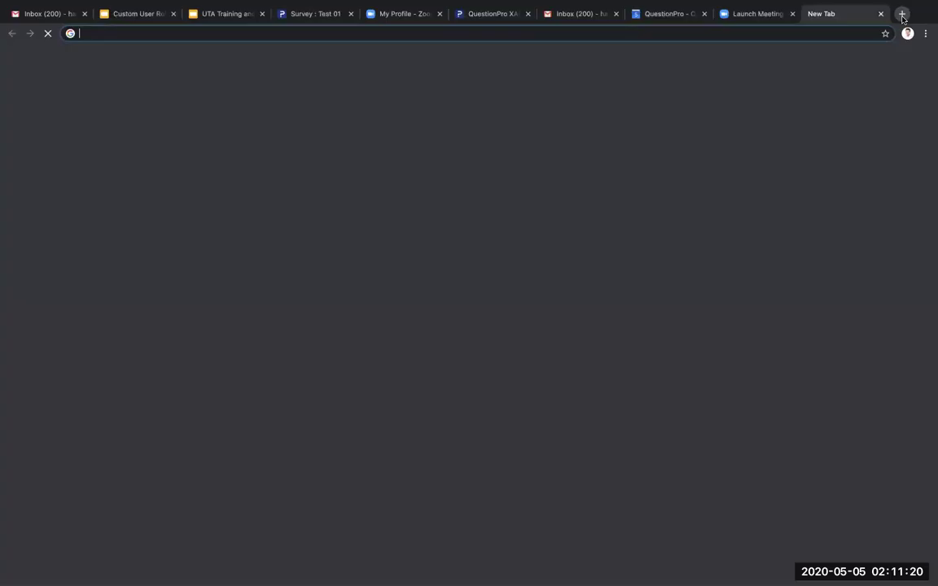
type("questi")
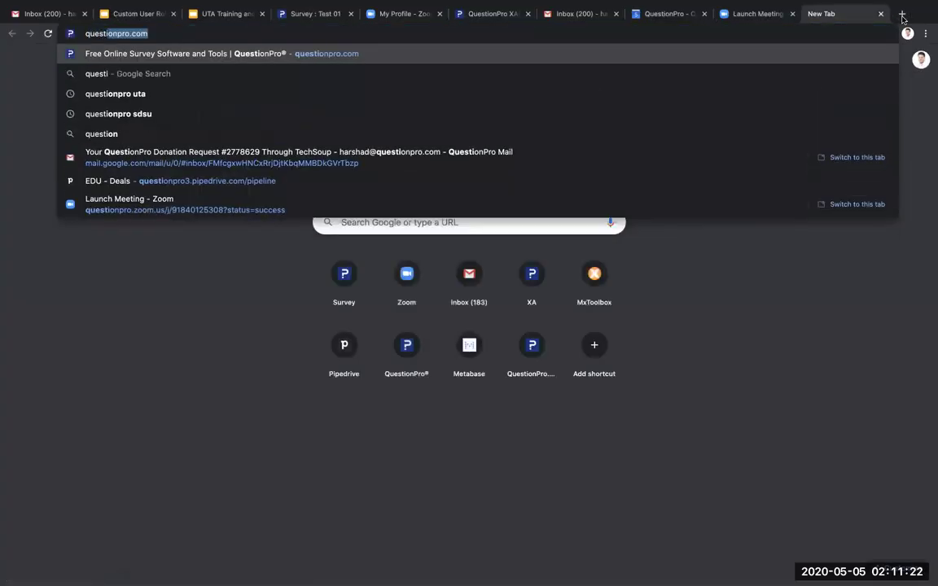
type("onpro.com/h")
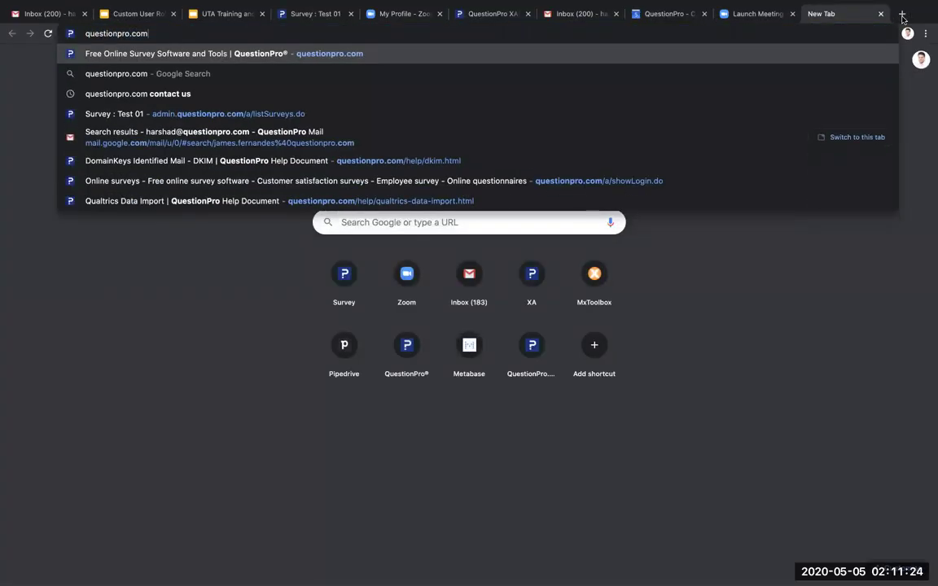
type("elp")
key("Return")
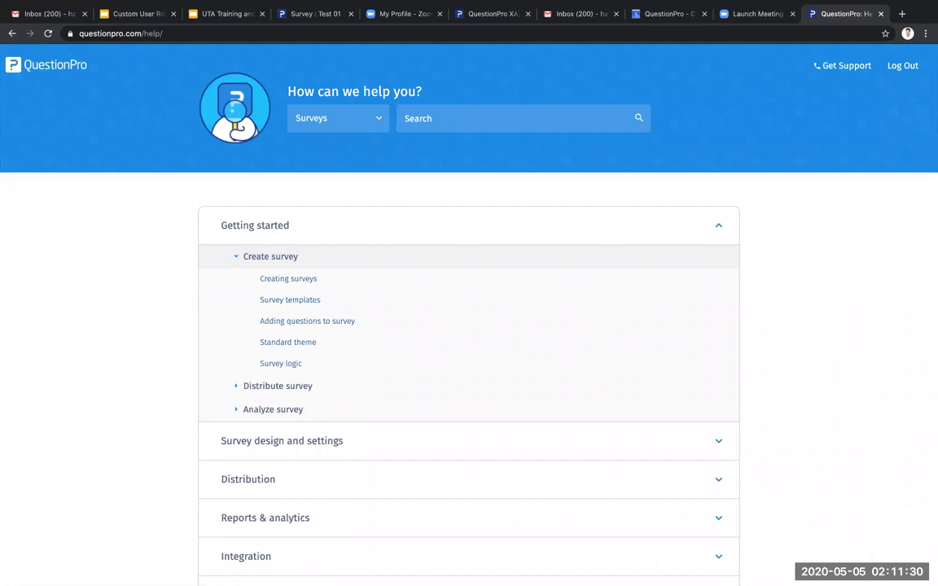
- Browse the help topics under Getting started, Survey design and settings, and Reports & analytics, expanding the Text analysis articles
scroll(902, 558, "down", 3)
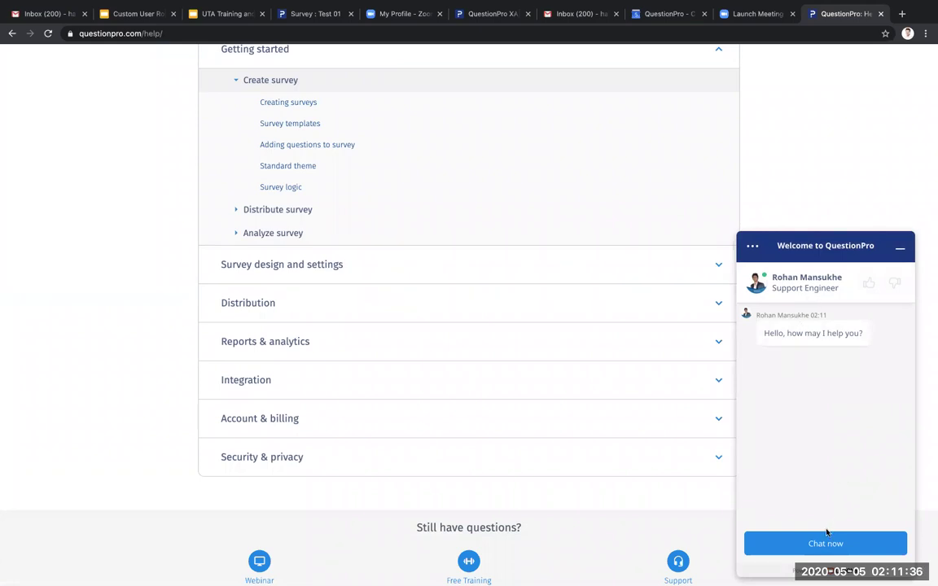
scroll(590, 358, "up", 3)
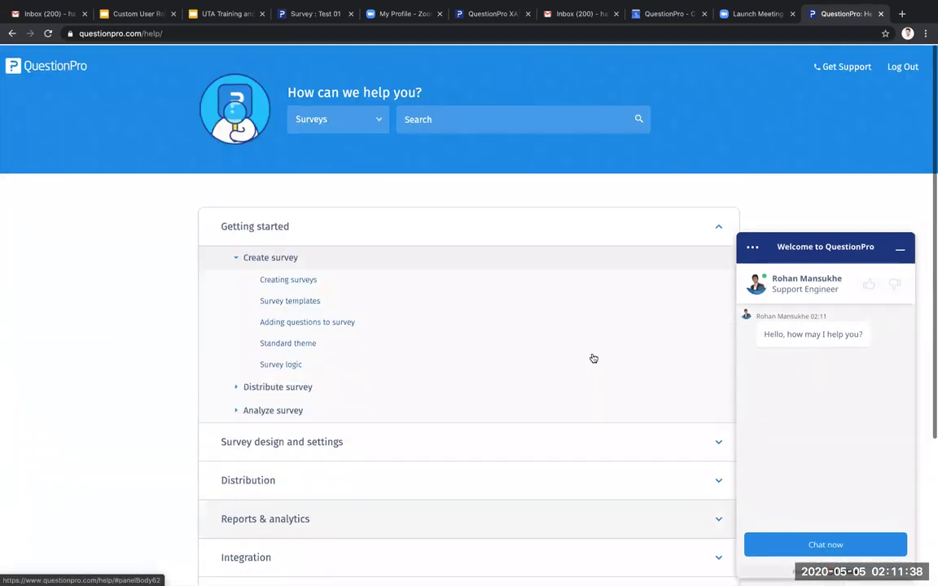
left_click(333, 255)
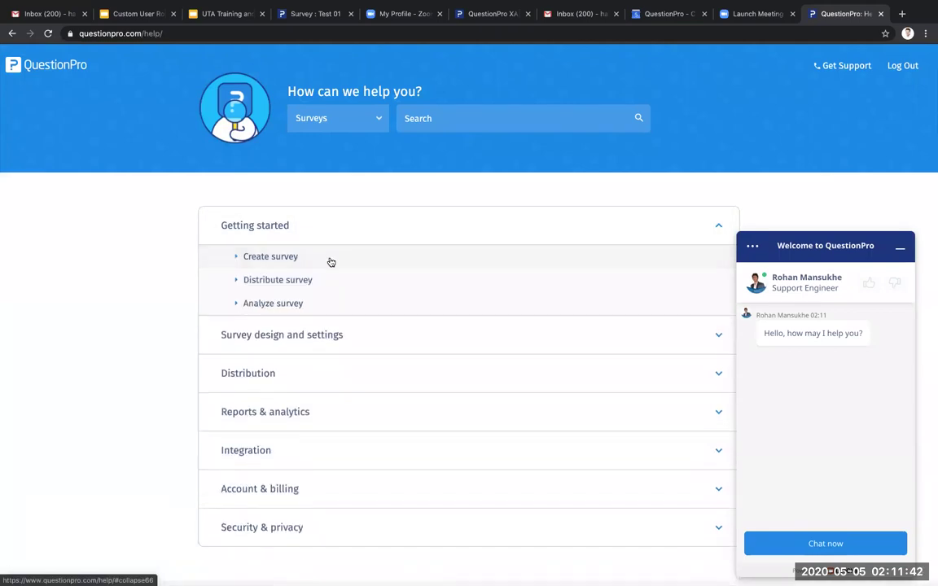
scroll(334, 256, "down", 2)
left_click(327, 271)
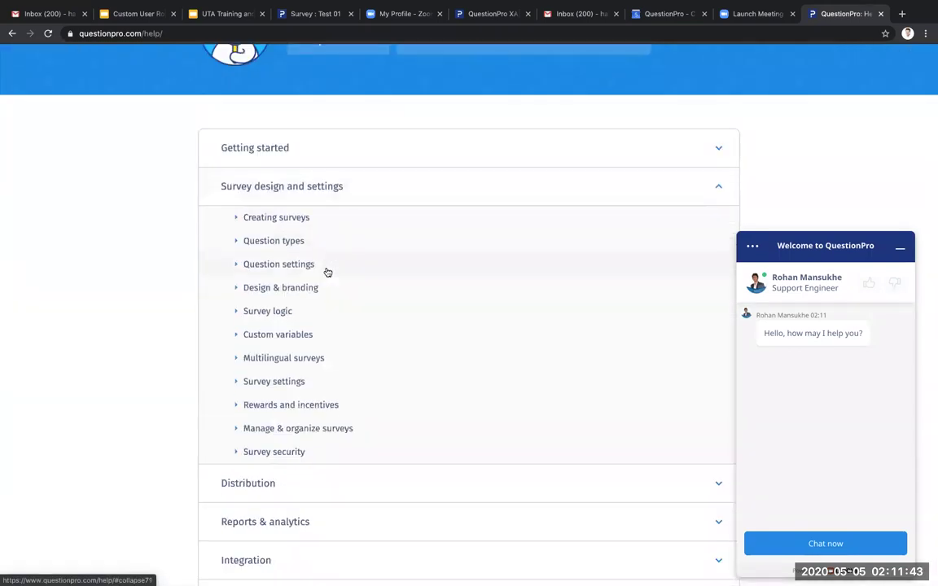
scroll(347, 454, "down", 5)
left_click(334, 316)
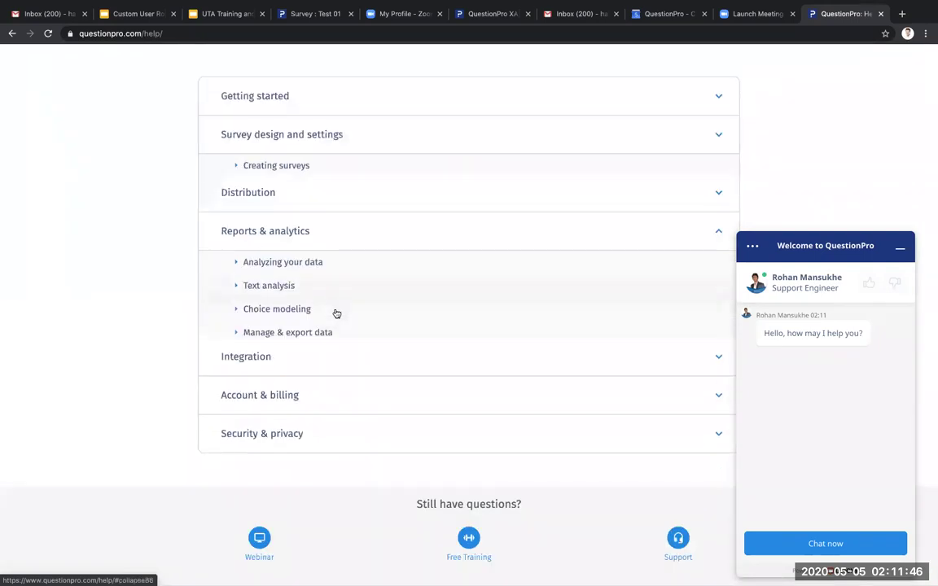
left_click(294, 282)
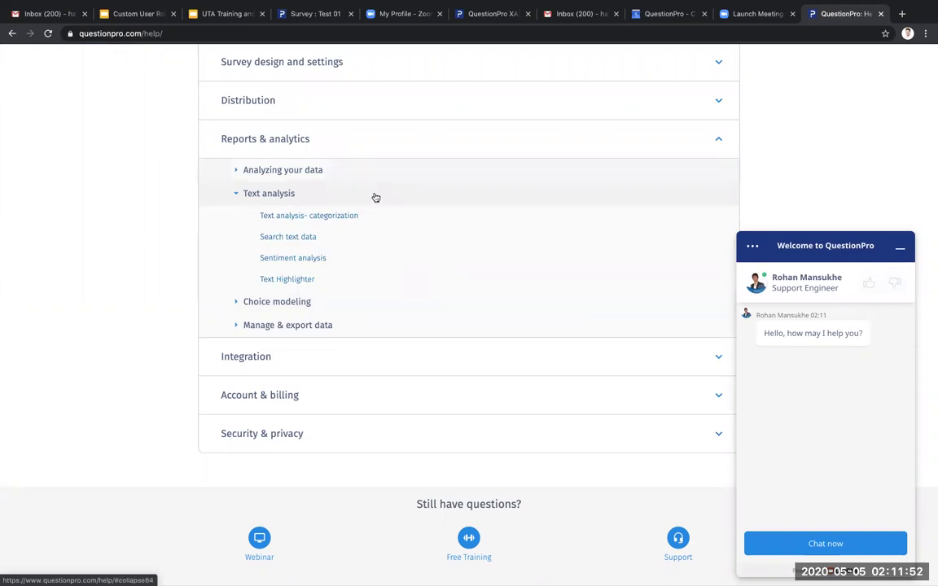
- Bring up the live chat's contact details form and open the help center's Support contact page
left_click(806, 545)
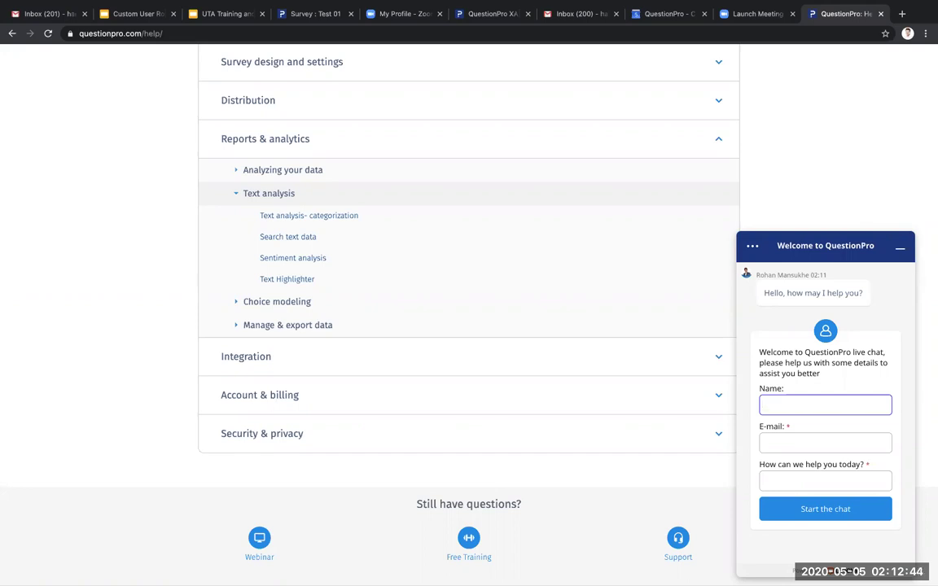
left_click(674, 539)
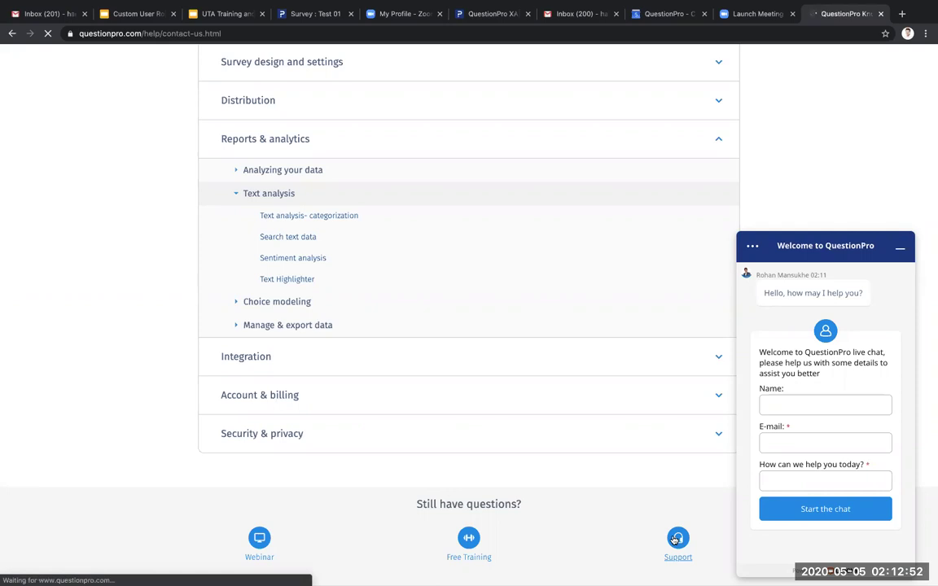